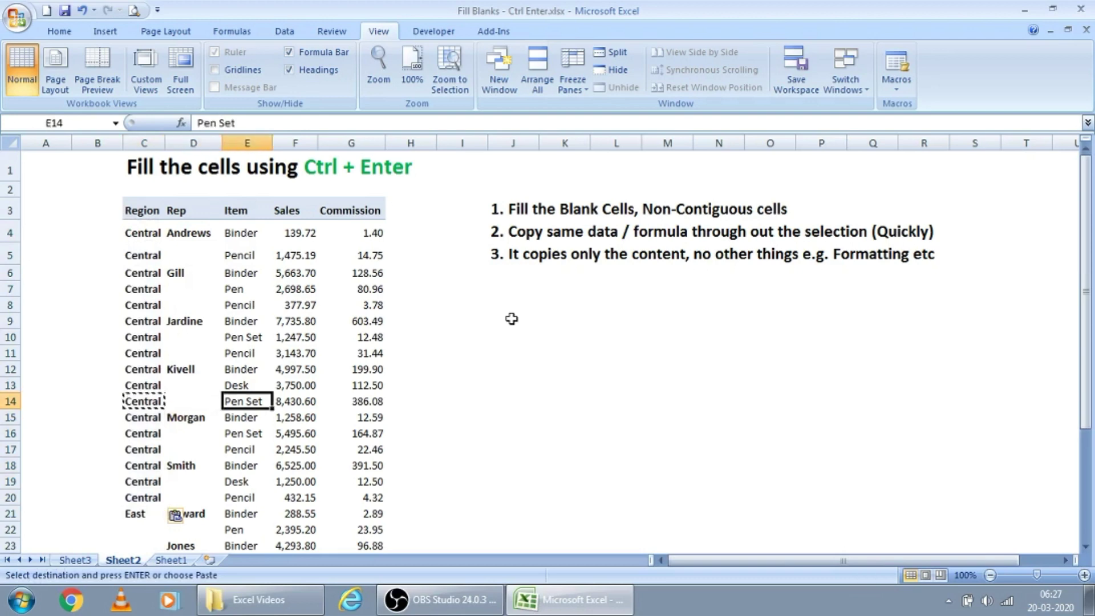
Step: Fill the blank Rep cells D5 and D7:D8 down with the names directly above them
key(Up)
key(Up)
key(Up)
key(Up)
key(Up)
key(Up)
key(Up)
key(Up)
key(Up)
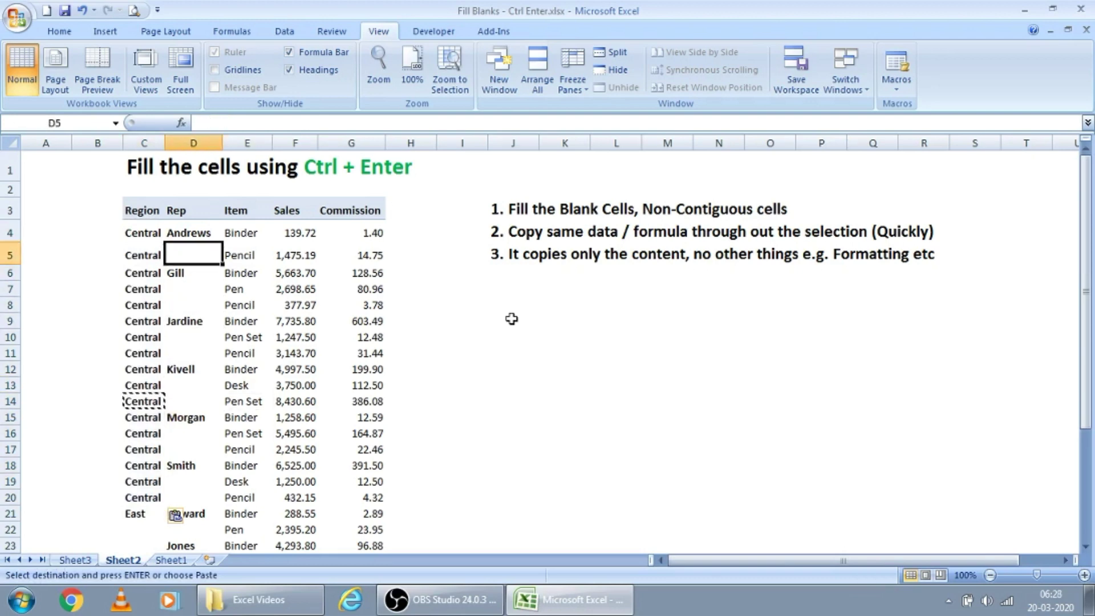
key(ctrl+d)
key(Down)
key(Down)
key(Up)
key(shift+Down)
key(shift+Down)
key(ctrl+d)
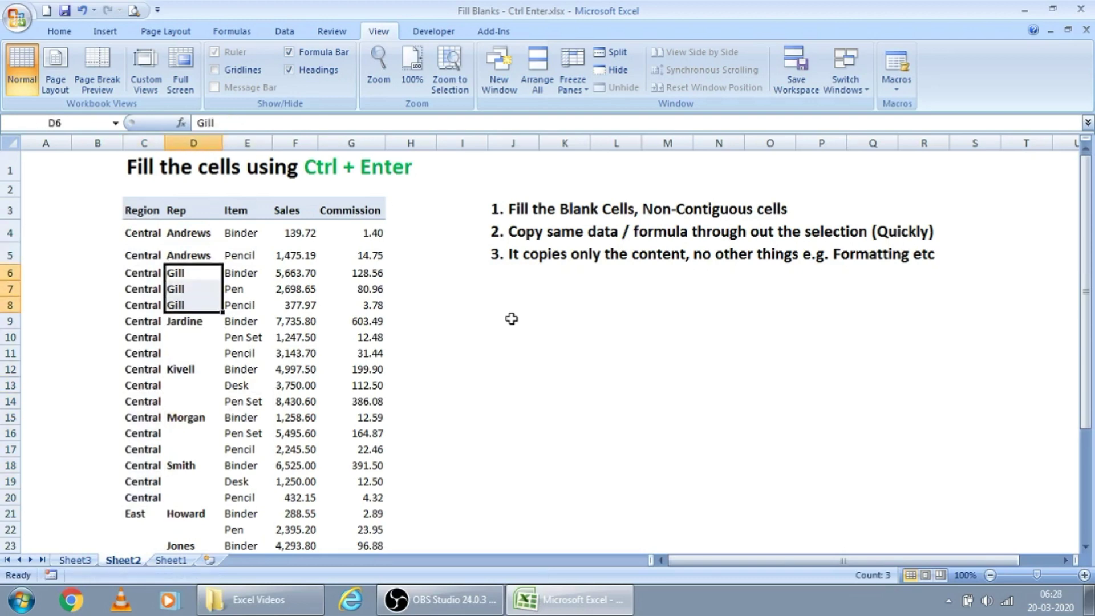
Step: Undo the manual fills in the Rep and Region columns to restore their blank cells
key(ctrl+z)
key(ctrl+z)
key(ctrl+z)
key(ctrl+z)
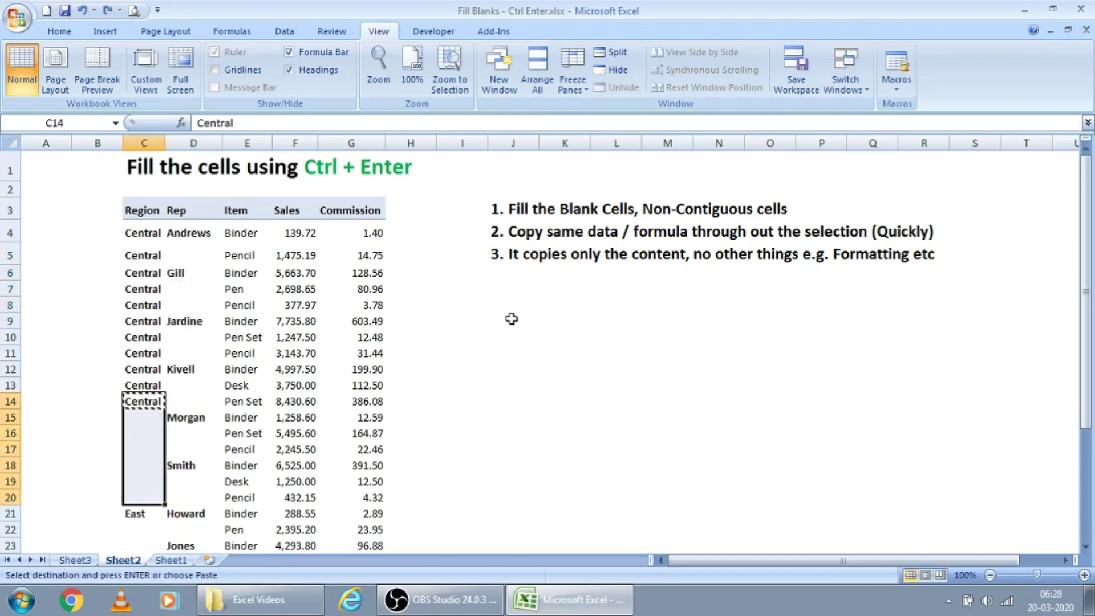
key(ctrl+z)
key(Escape)
key(Right)
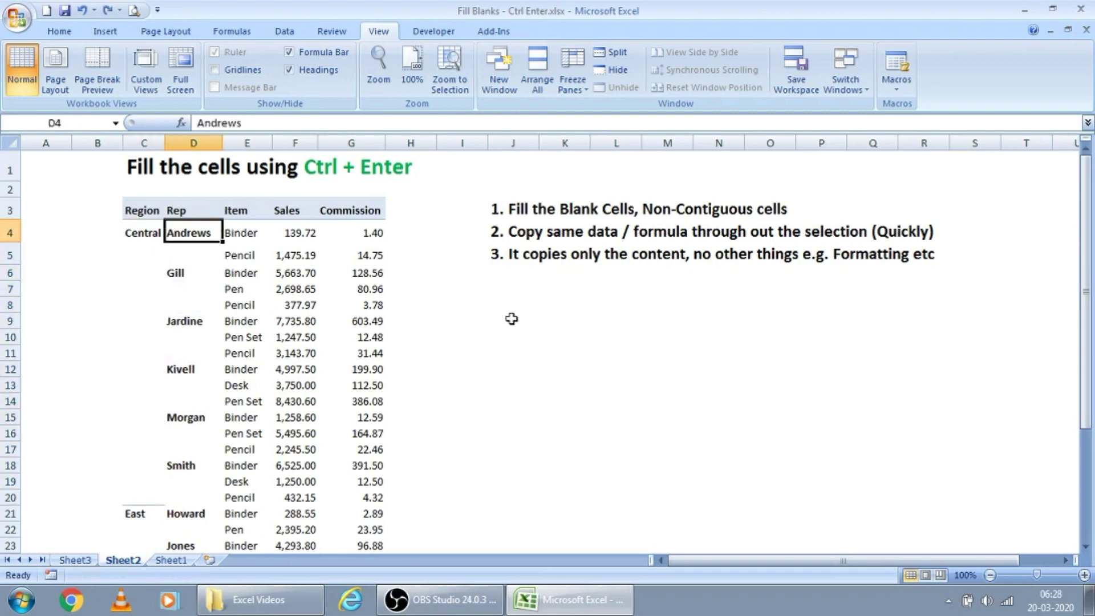
Step: Select the Region, Rep and Item range C4:E35 and narrow the selection to its blank cells with Go To Special
key(Up)
key(Down)
key(Right)
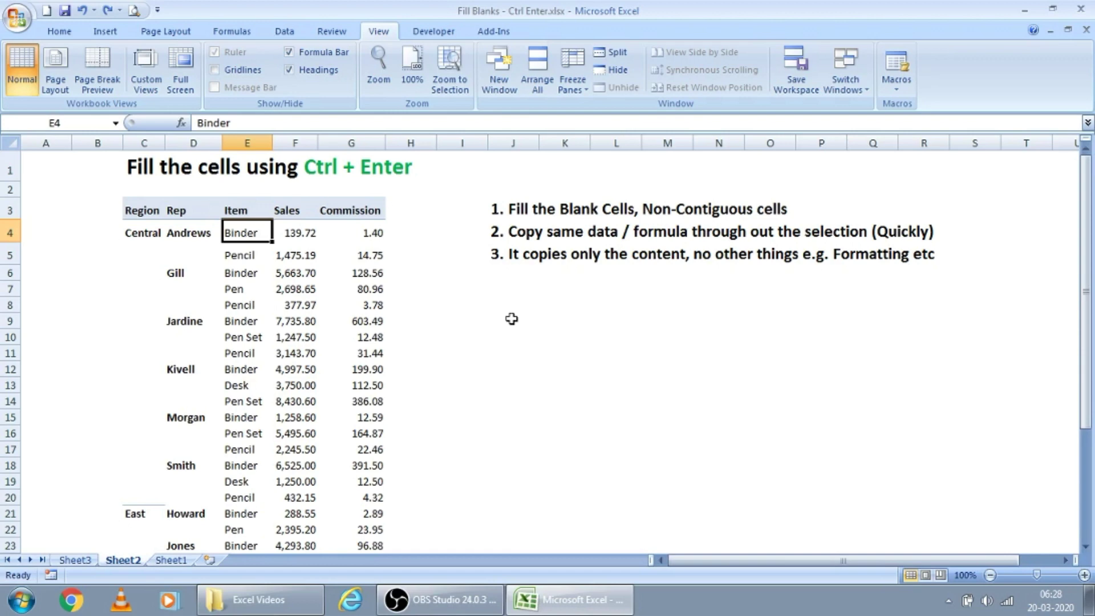
key(ctrl+shift+Down)
key(shift+Left)
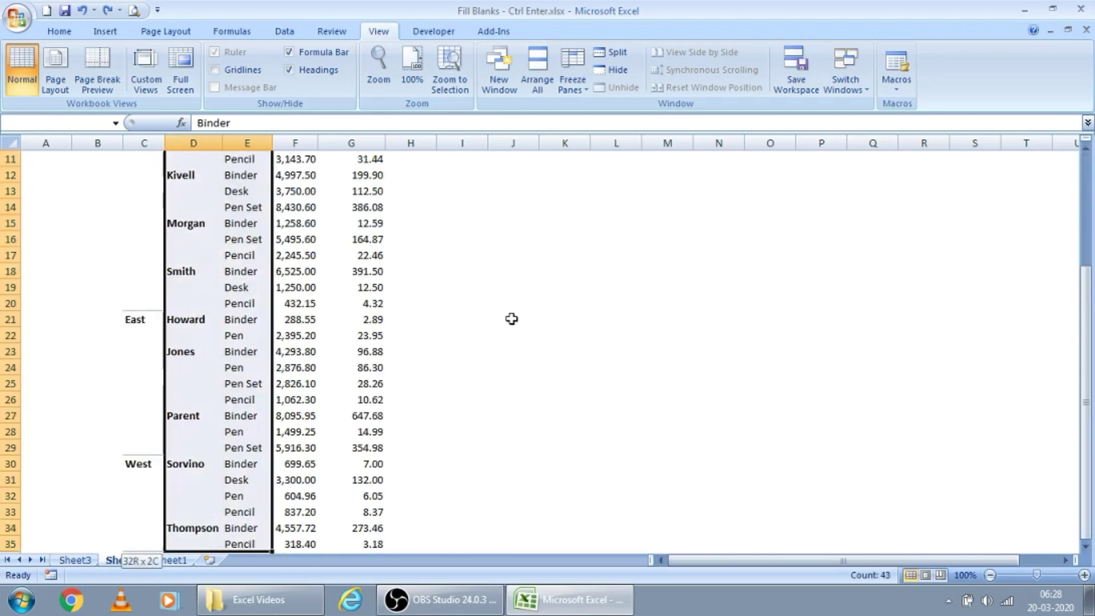
key(shift+Left)
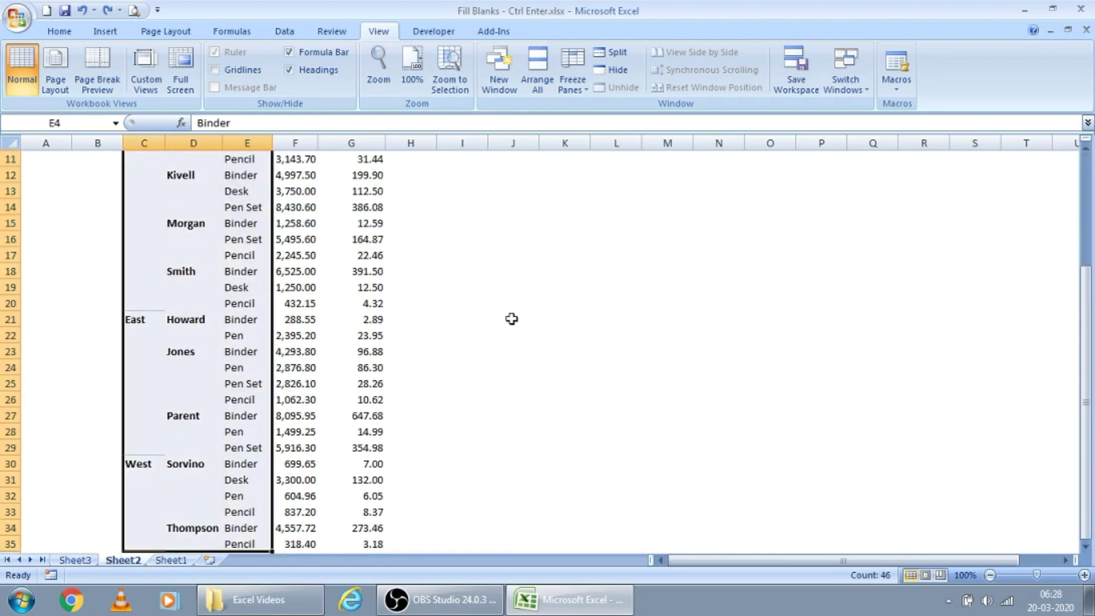
key(ctrl+g)
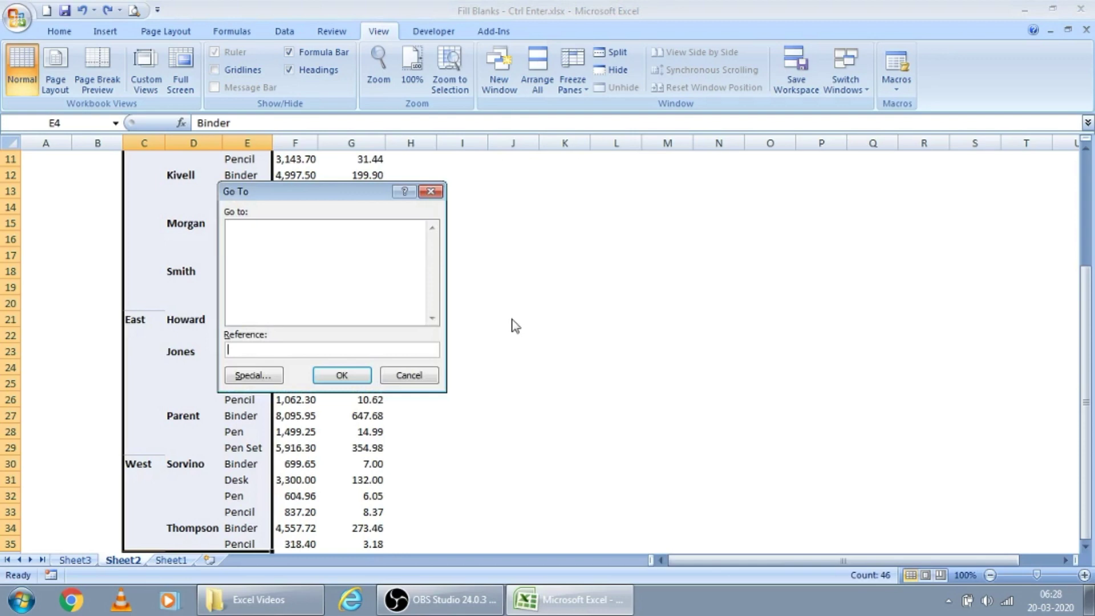
click(253, 378)
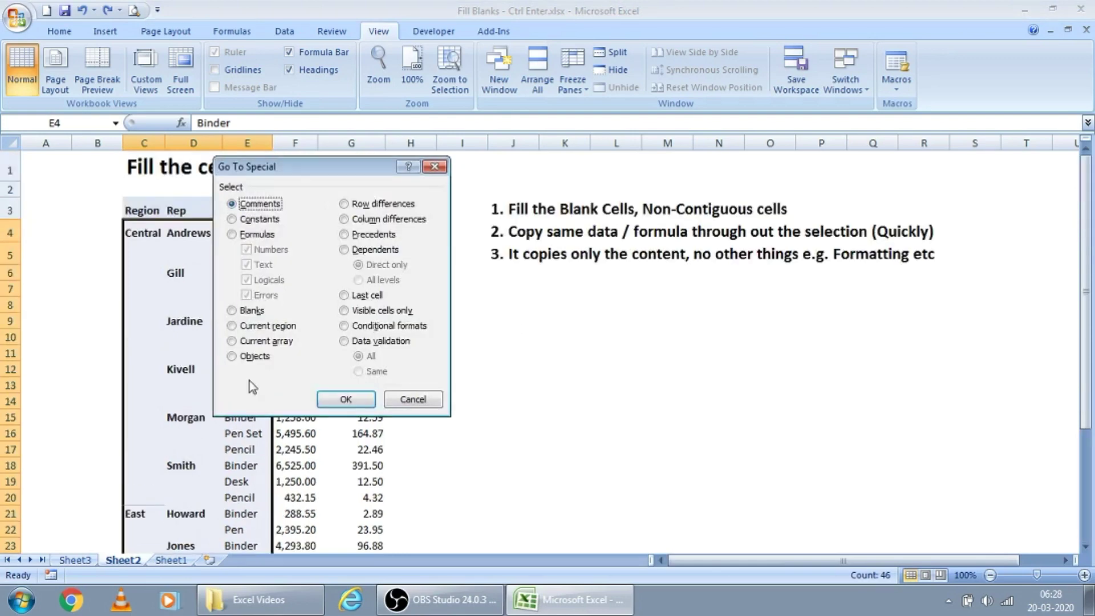
click(237, 313)
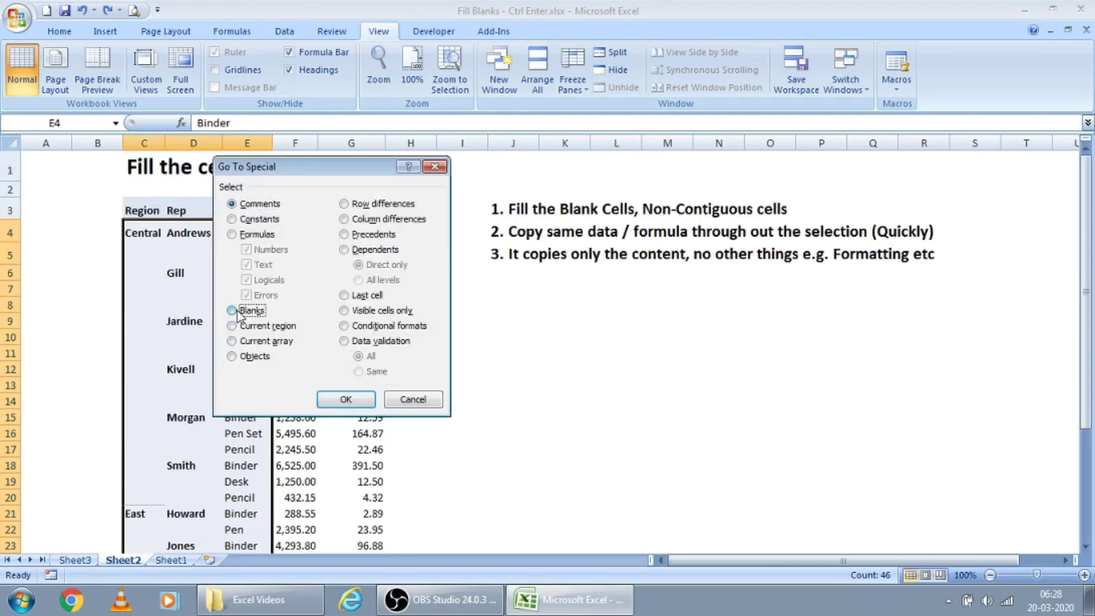
click(345, 399)
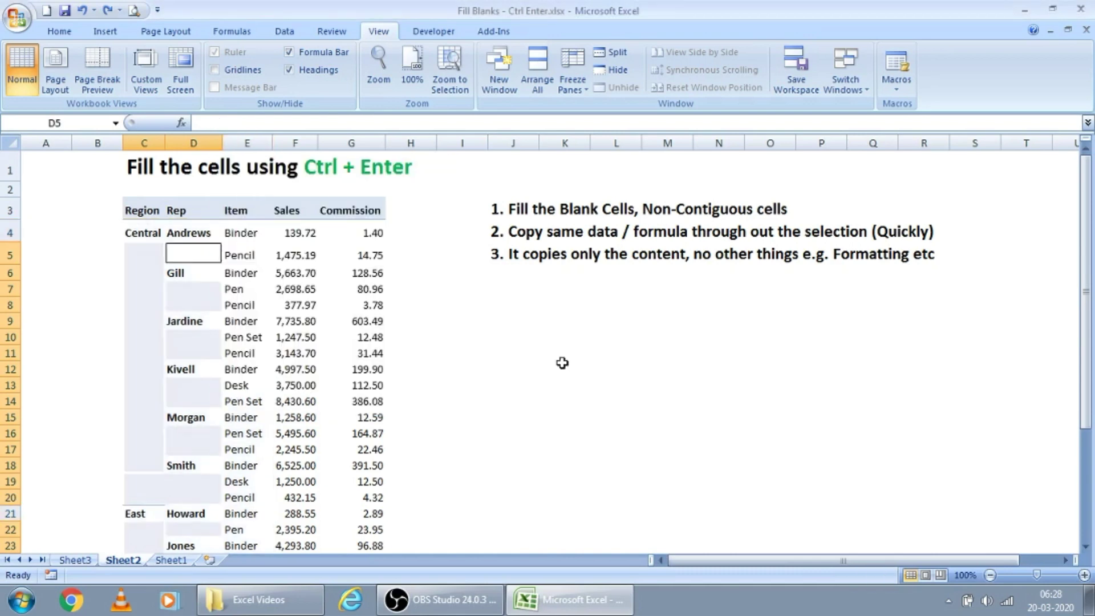
Step: Enter =D4 in the active blank cell D5 and apply this cell-above reference to all selected blanks at once
scroll(563, 363, down, 5)
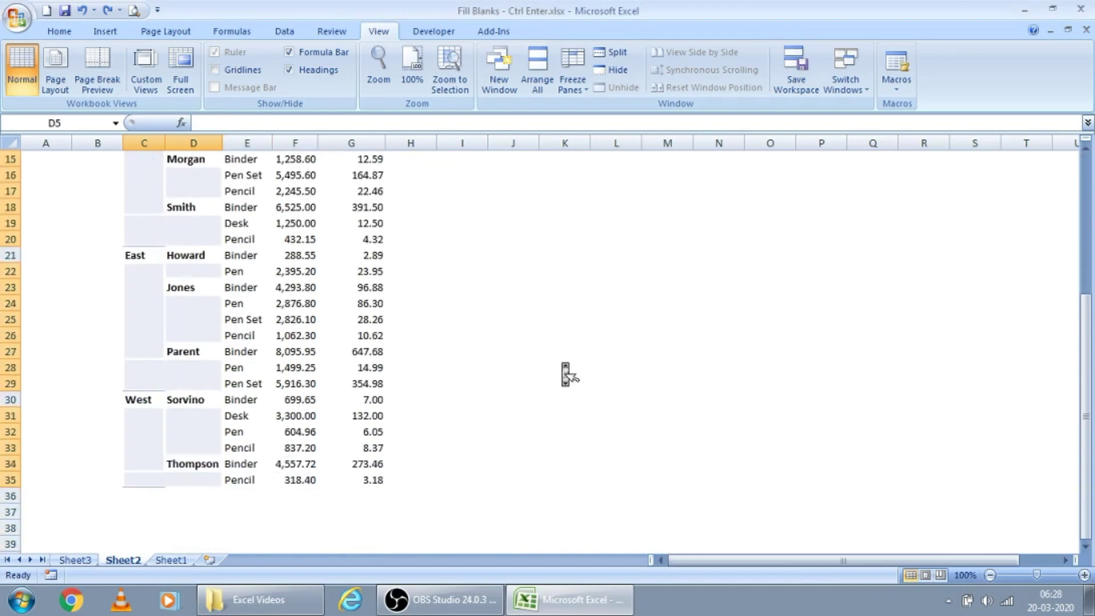
scroll(565, 374, up, 5)
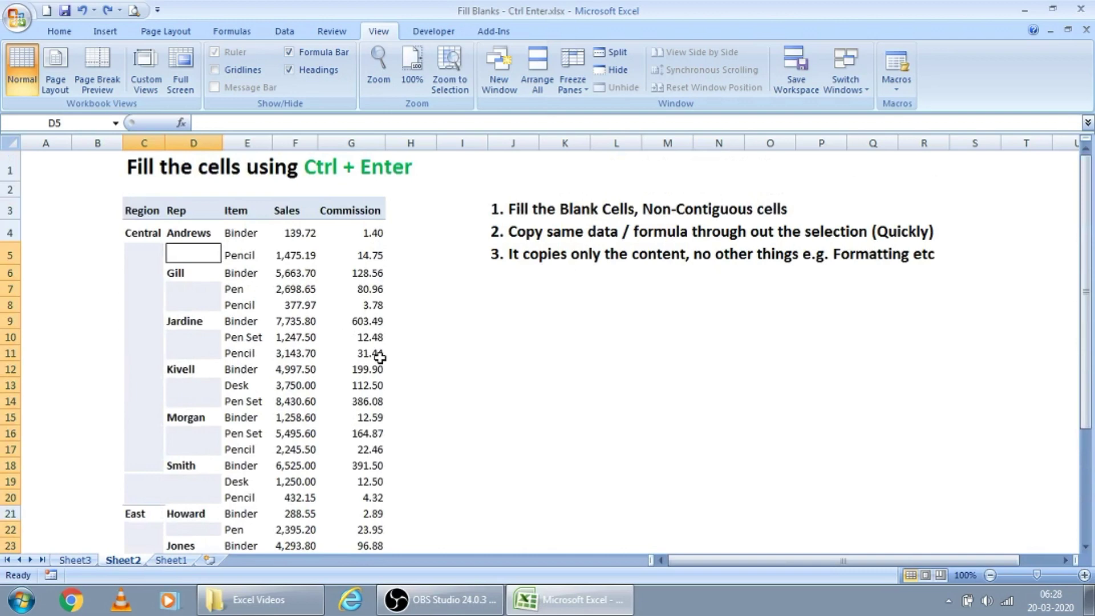
text(=)
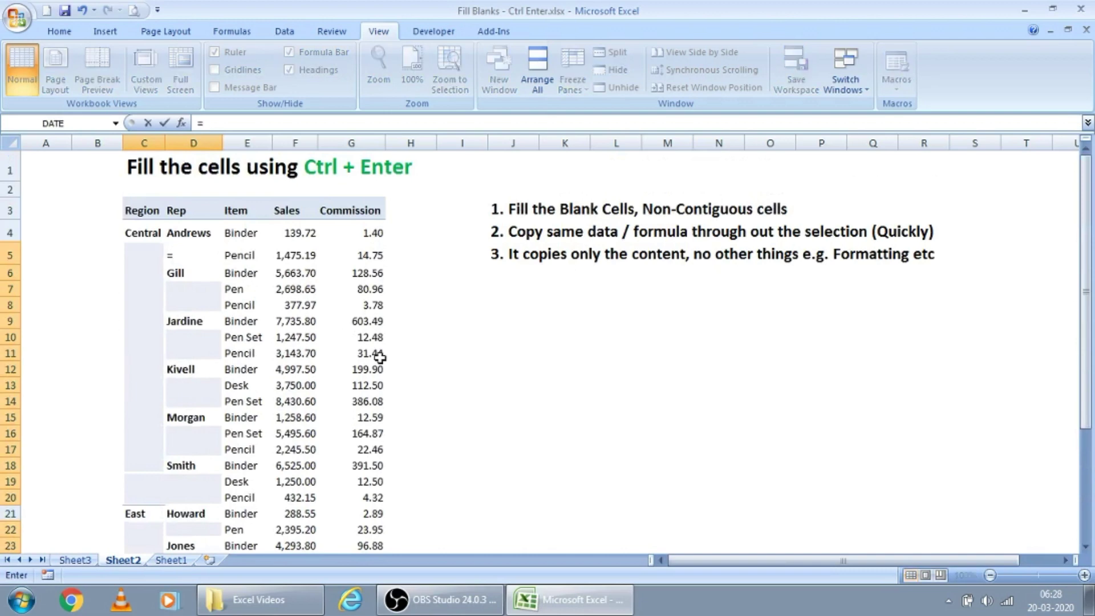
key(Up)
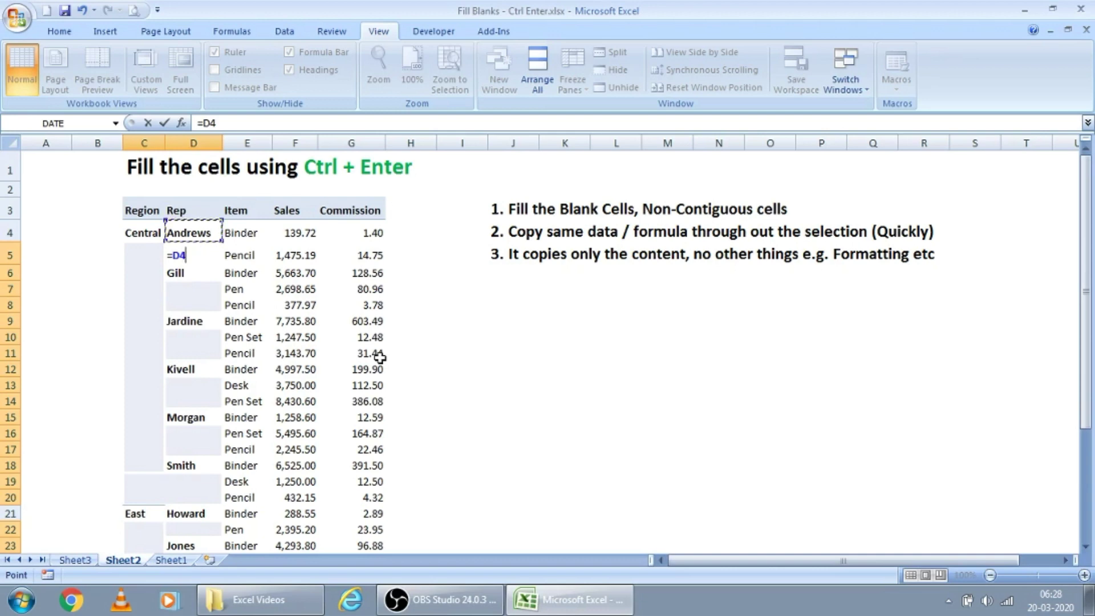
key(ctrl+Return)
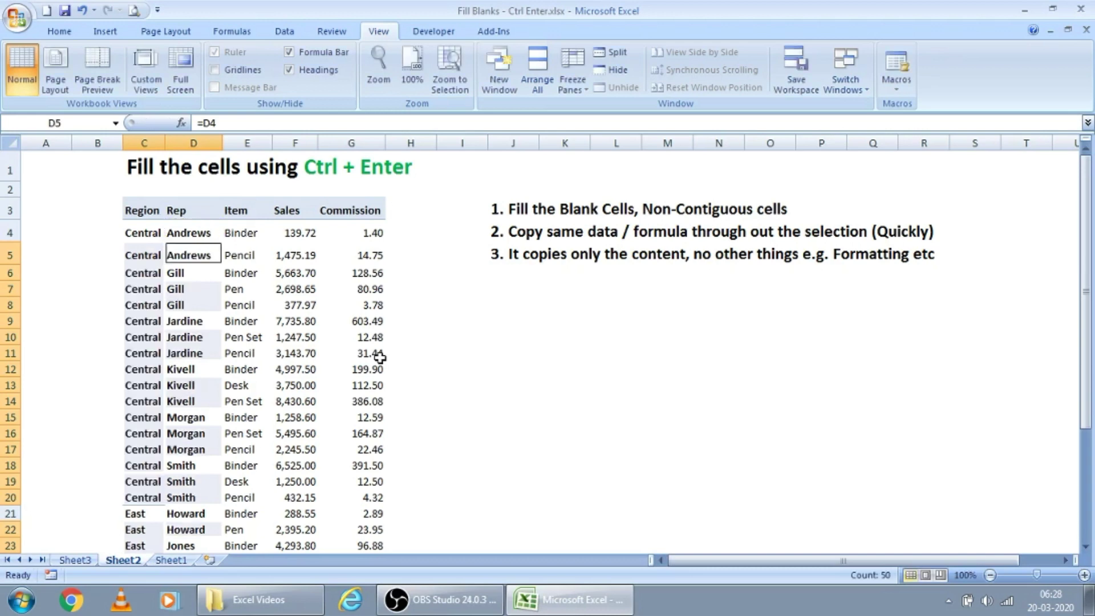
Step: Check the filled Region and Rep columns down to the last row of the table
key(Left)
key(Up)
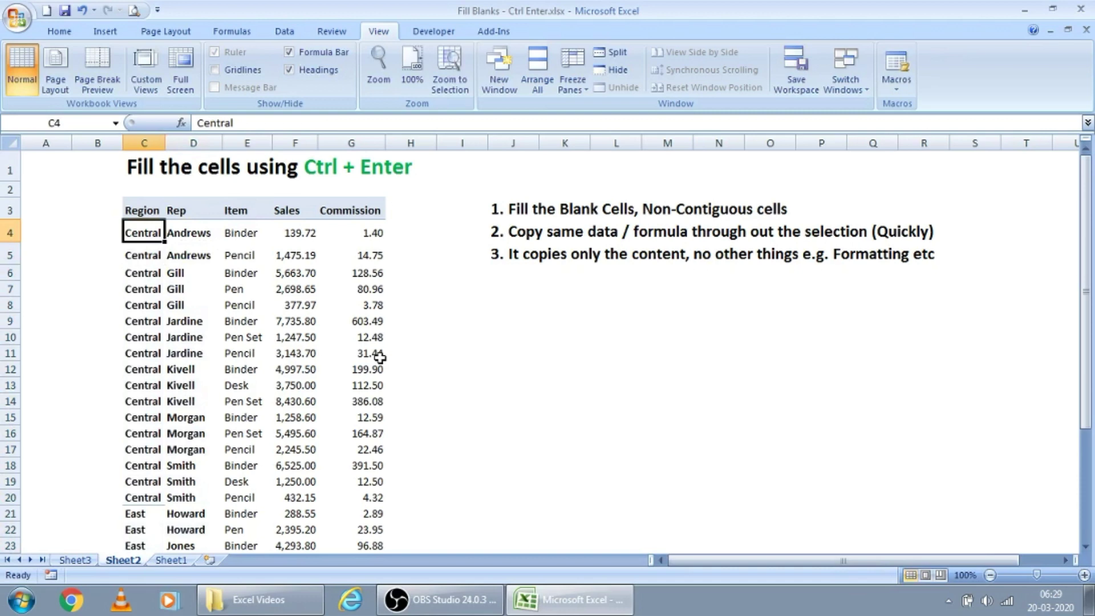
key(ctrl+Down)
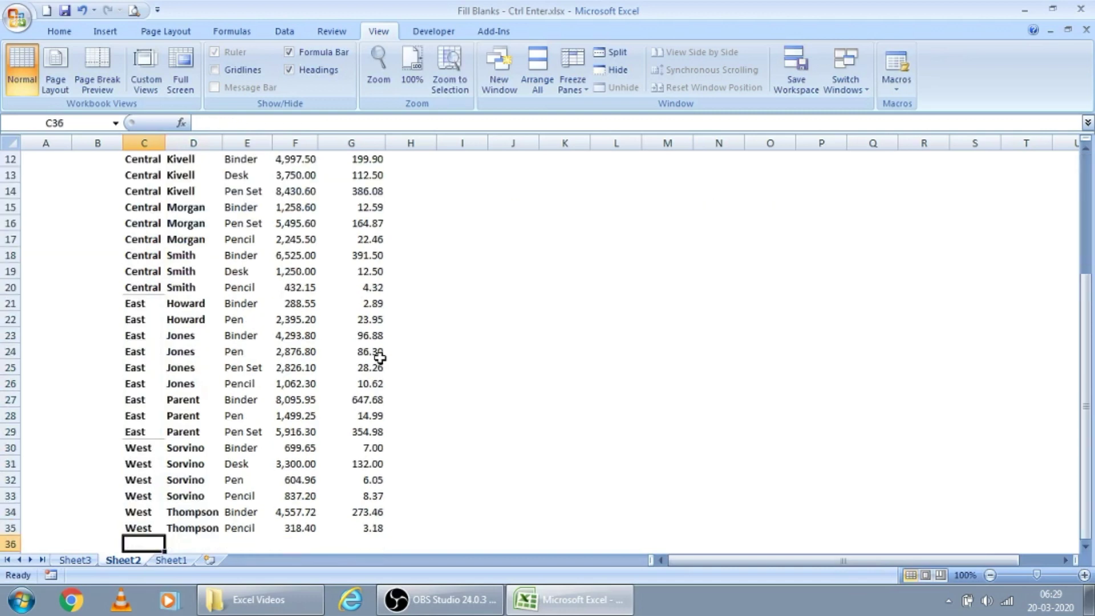
key(Up)
key(Up)
key(Up)
key(ctrl+Up)
key(ctrl+Up)
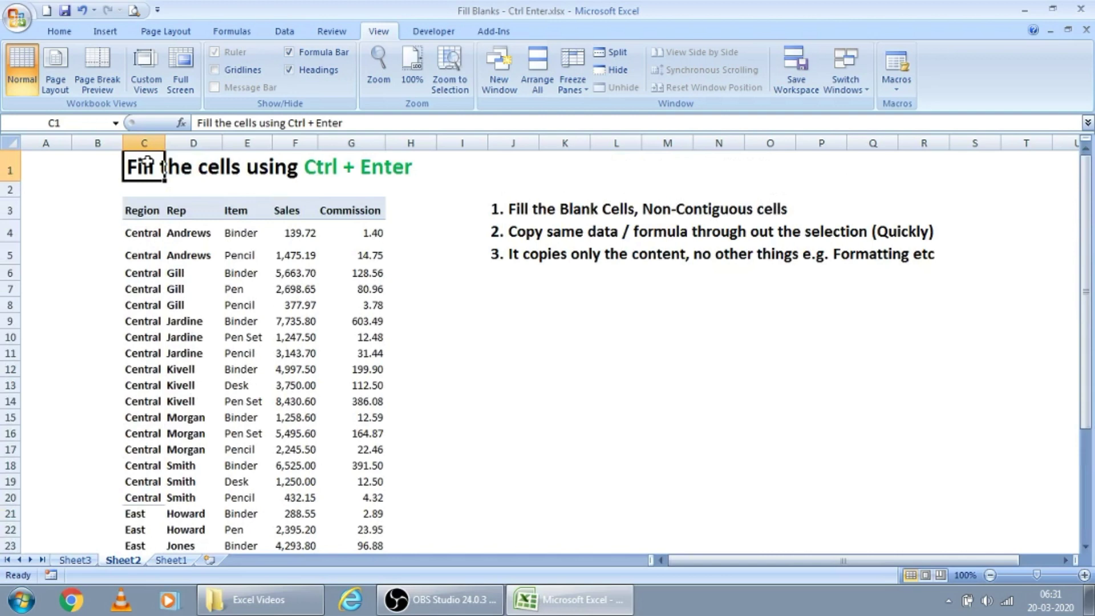
Step: Review the second note in J4 about copying the same data or formula throughout the selection
key(Down)
key(Down)
key(Right)
key(Right)
key(Right)
key(Right)
key(Right)
key(Right)
key(Down)
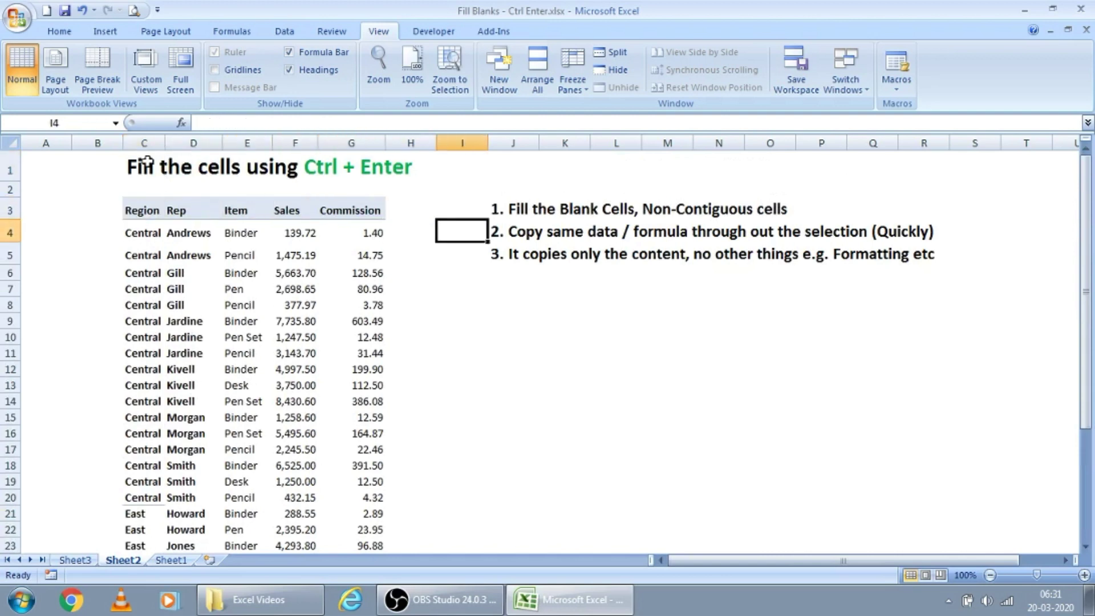
key(Right)
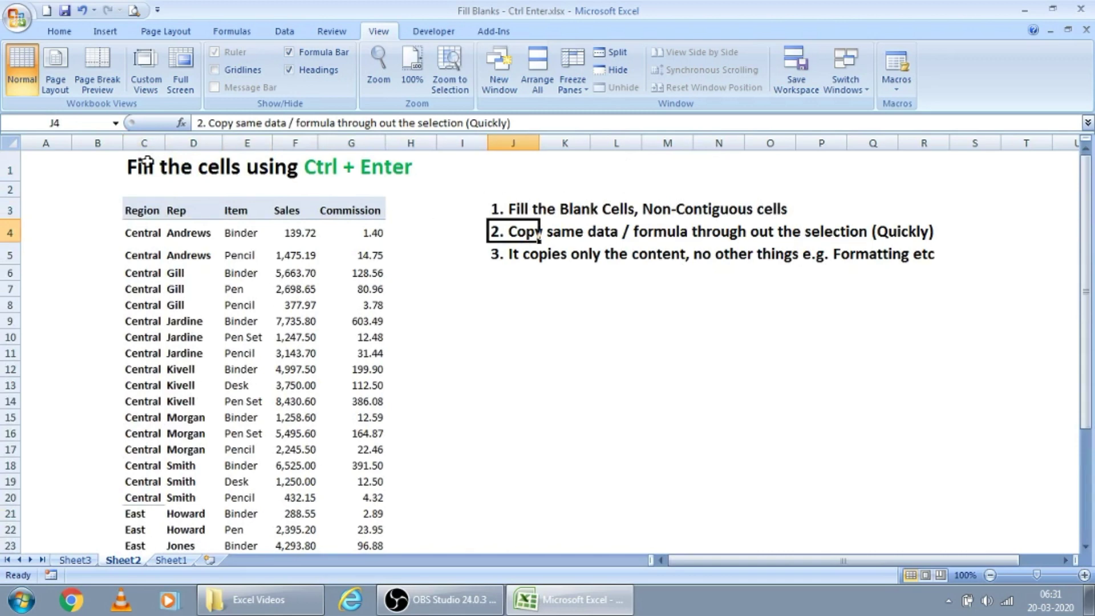
Step: Switch to Sheet1 and clear the Commission and TDS values in H3:I14
key(ctrl+Page_Down)
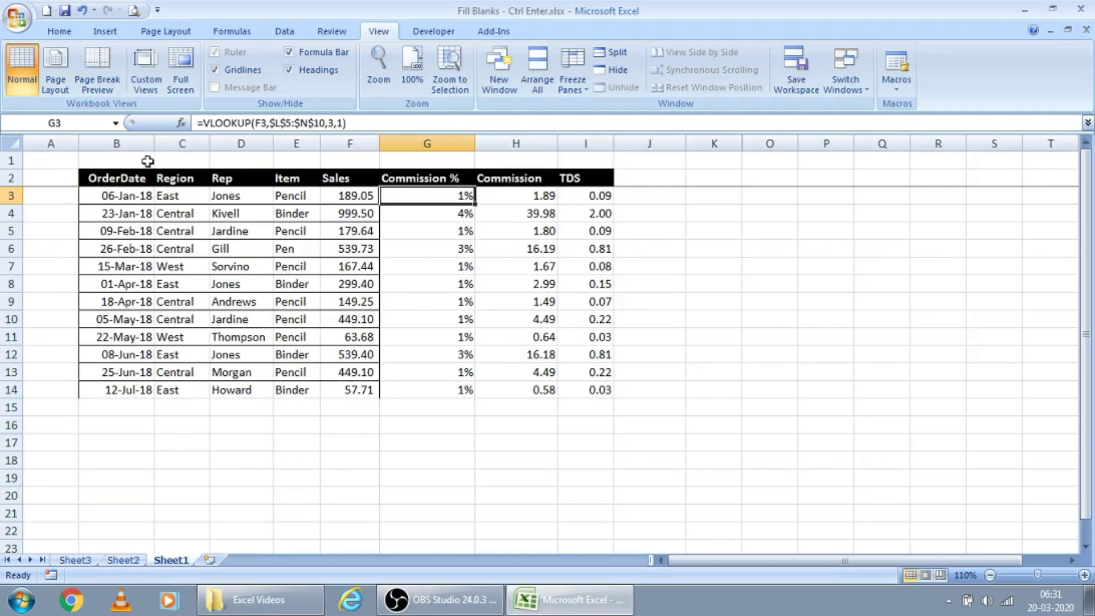
key(Up)
key(Right)
key(Right)
key(Right)
key(Left)
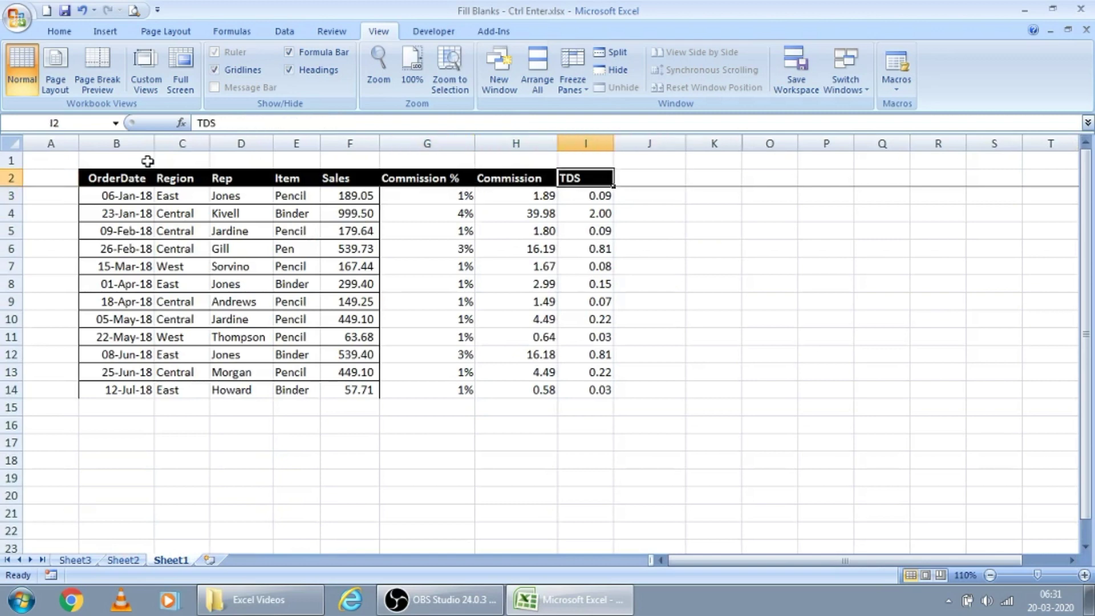
key(Left)
key(Down)
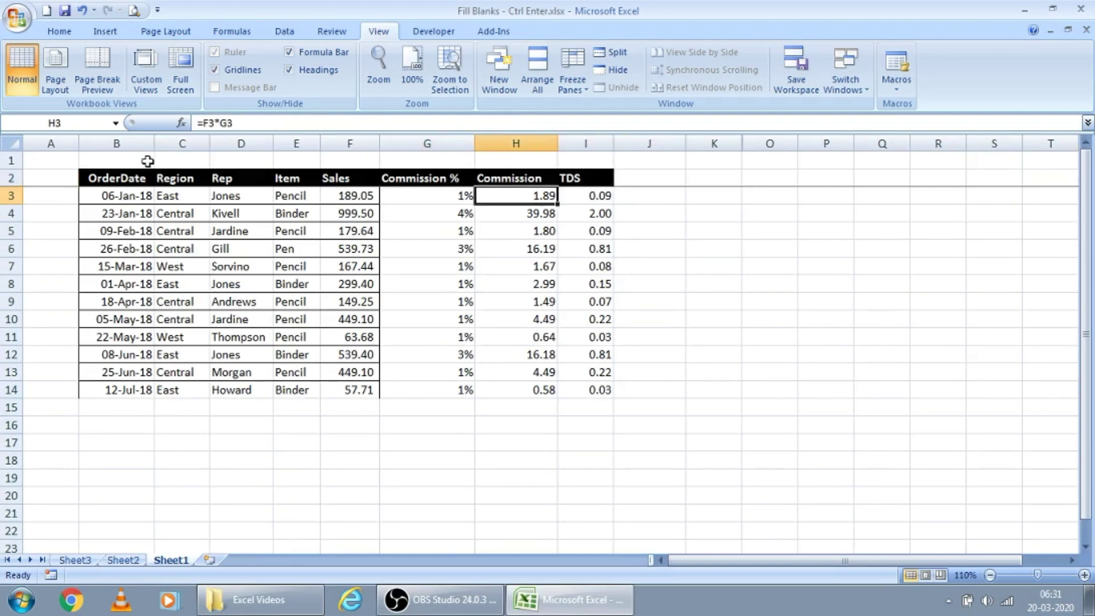
key(ctrl+shift+Down)
key(shift+Right)
key(Delete)
key(Left)
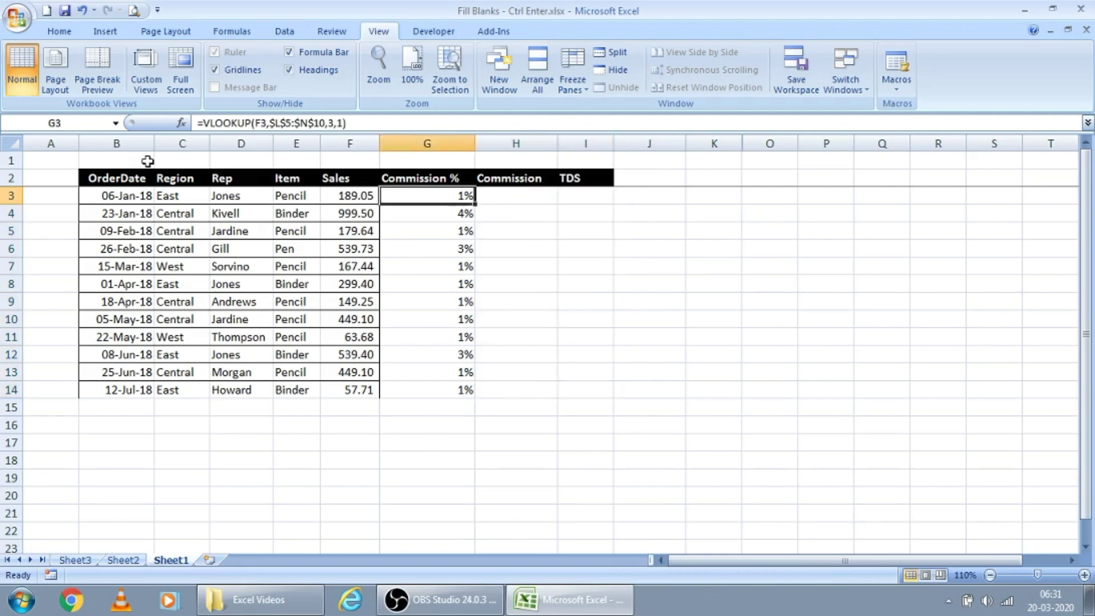
Step: Enter the formula =F3*G3 in the first Commission cell, H3
key(Right)
key(Up)
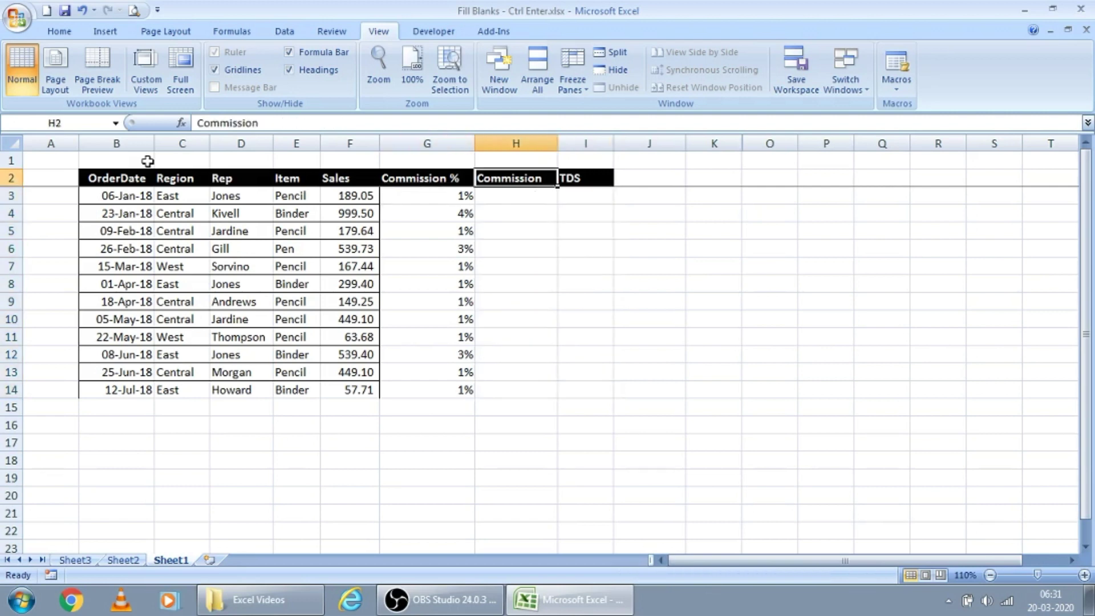
key(Down)
key(Right)
key(Up)
key(Down)
key(Left)
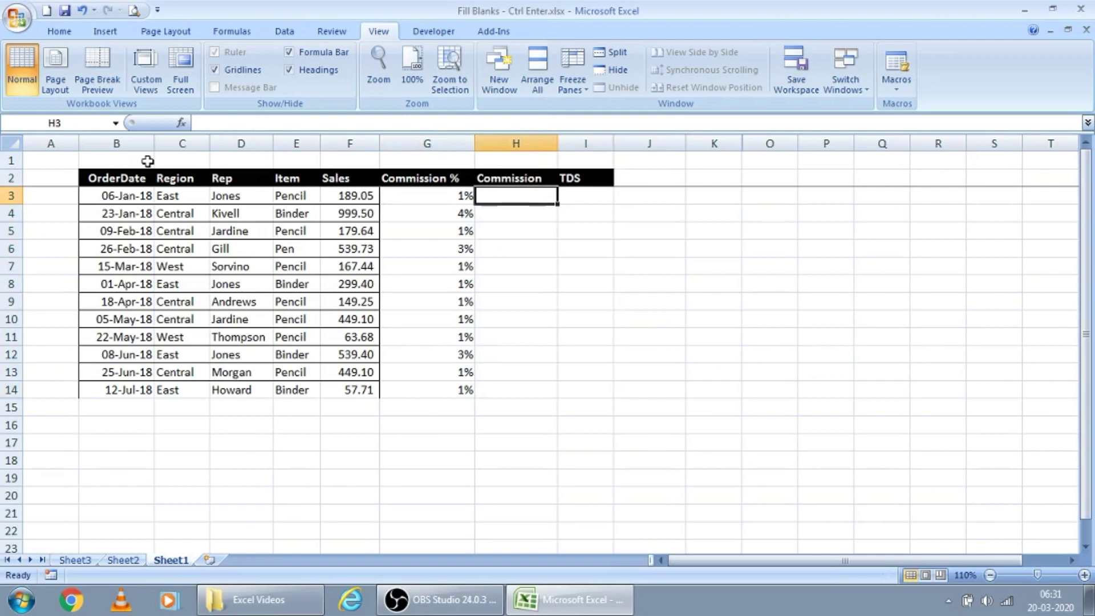
text(=)
key(Left)
key(Left)
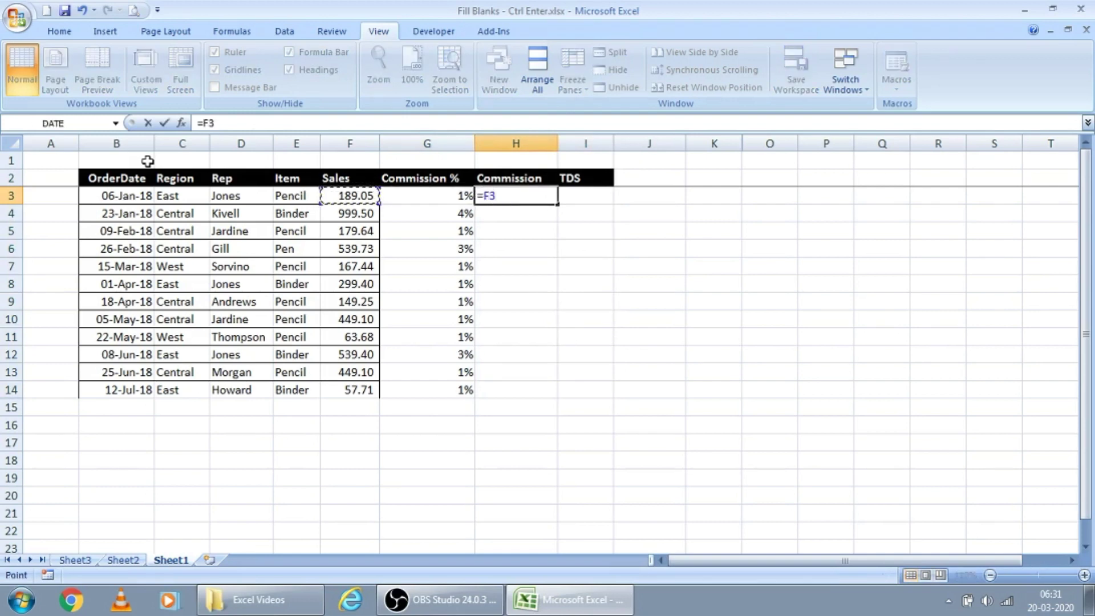
text(*)
key(Left)
key(Return)
key(Up)
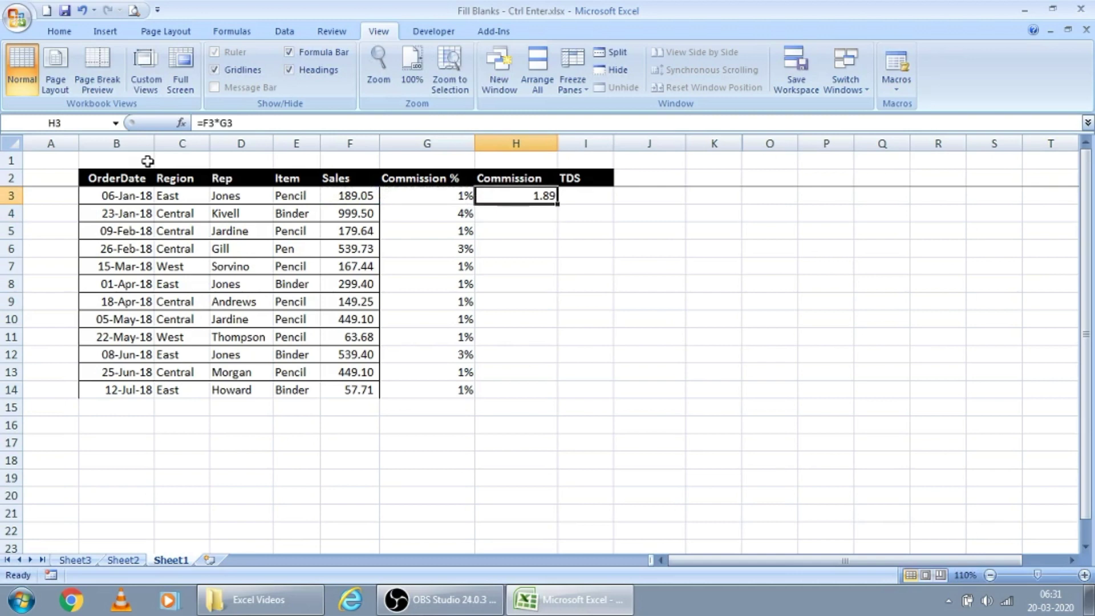
Step: Copy the Commission formula in H3 and clear the cell without pasting the formula below
key(ctrl+c)
key(Down)
key(shift+Down)
key(shift+Down)
key(ctrl+Up)
key(Down)
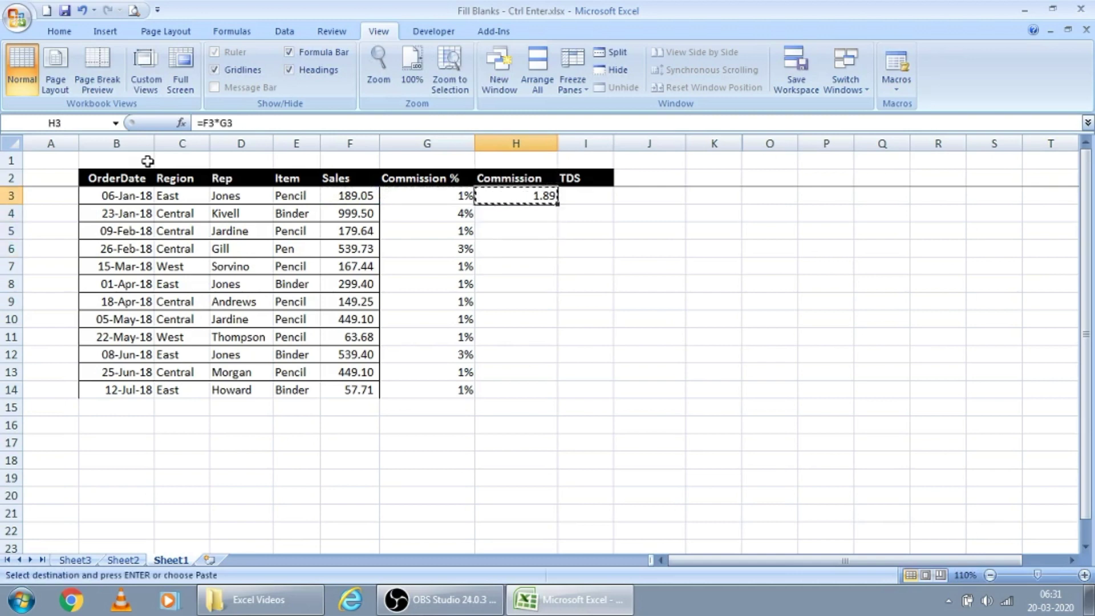
key(Delete)
Step: Select the Commission cells H3:H14 and fill them all at once with the formula =F3*G3
key(shift+Down)
key(shift+Down)
key(shift+Down)
key(shift+Down)
key(shift+Down)
key(shift+Down)
key(shift+Down)
key(shift+Down)
key(shift+Down)
key(shift+Down)
key(shift+Down)
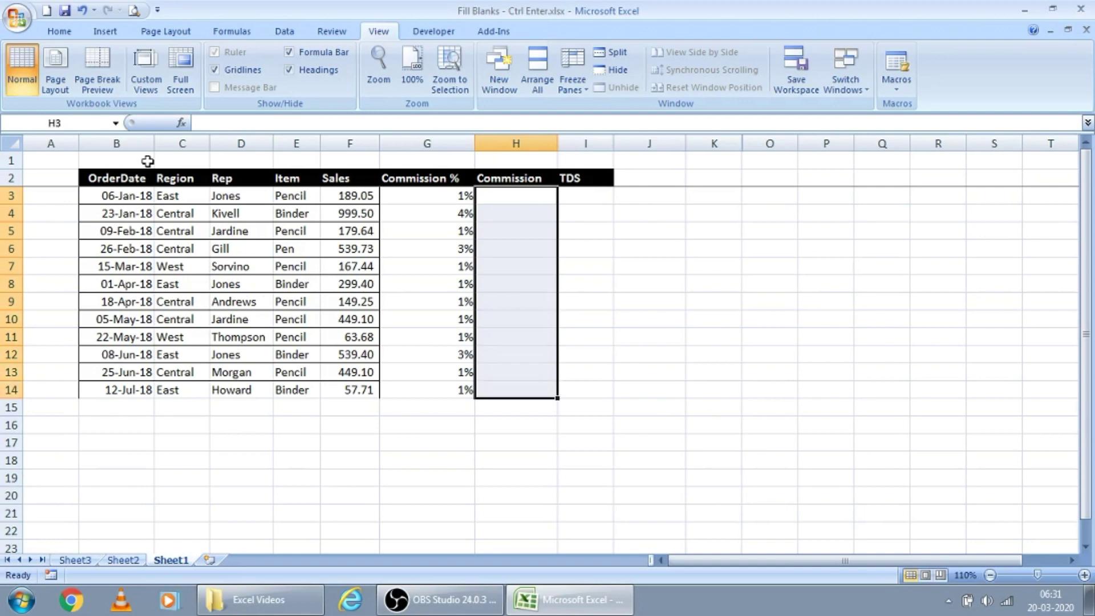
text(=)
key(Left)
key(Left)
key(Left)
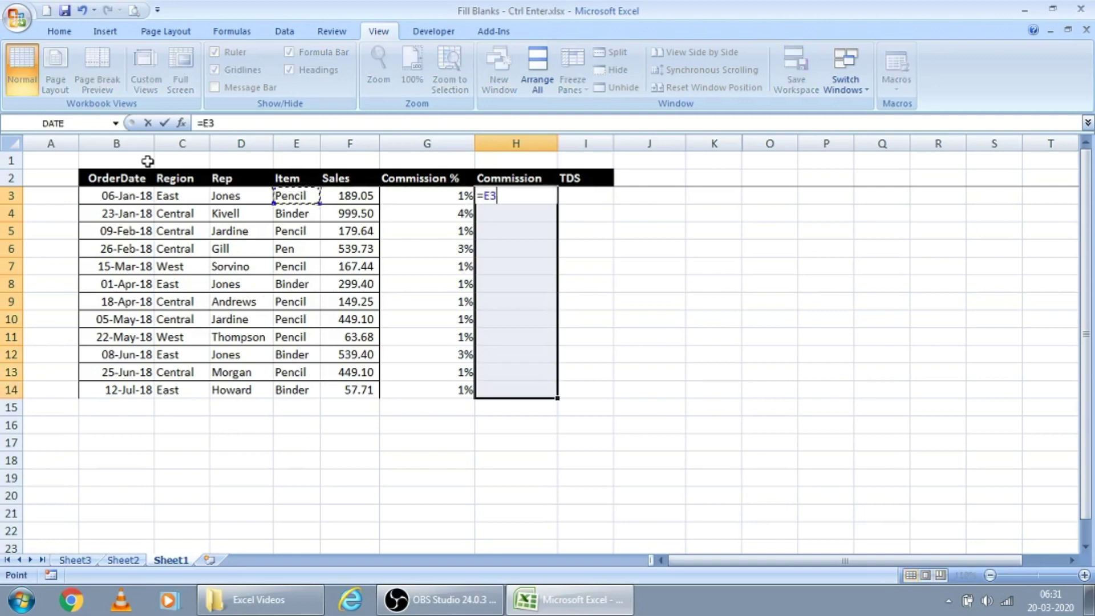
key(Right)
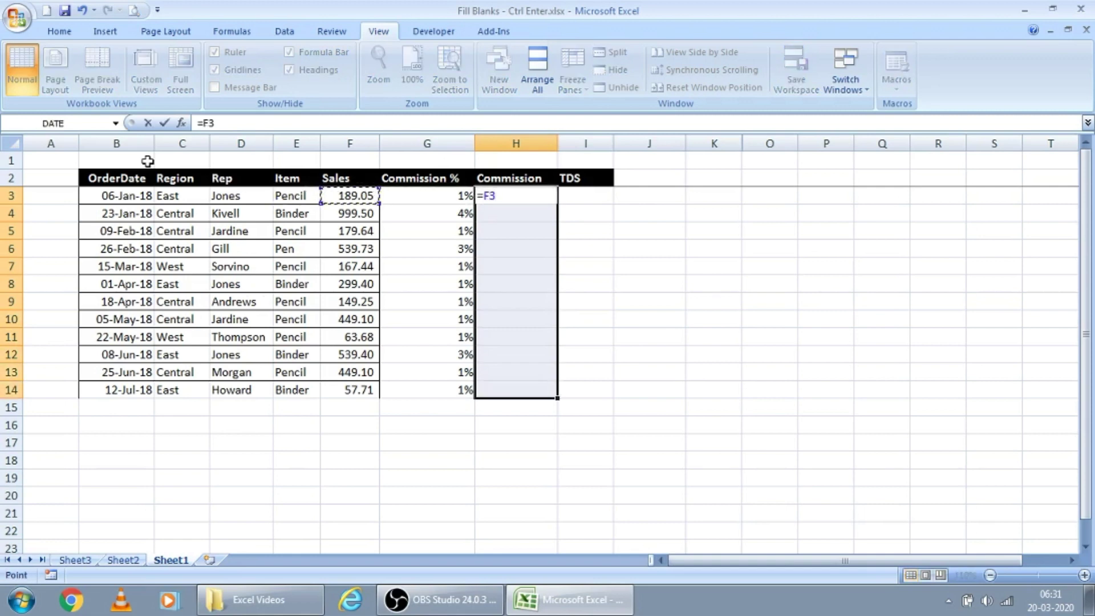
text(*)
key(Left)
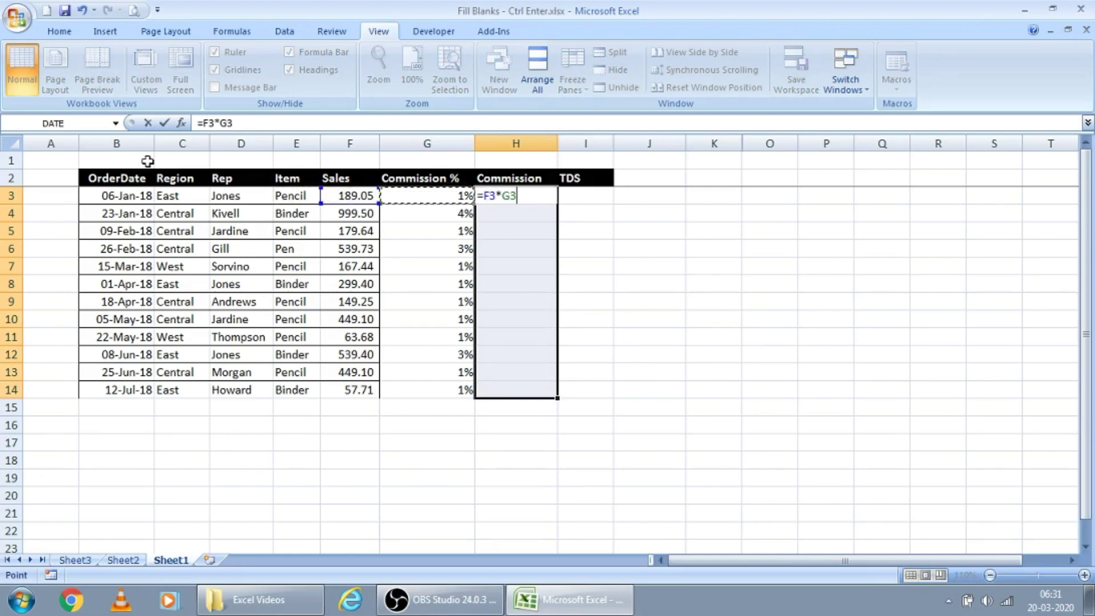
key(ctrl+Return)
key(Down)
key(Down)
key(Down)
key(Down)
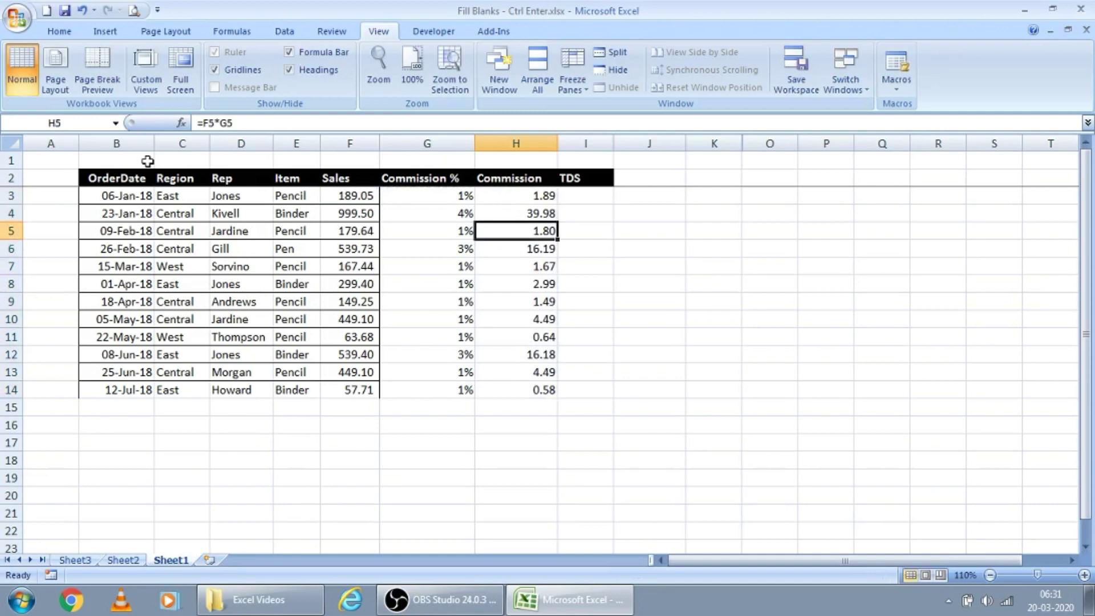
Step: Check the filled formulas in the Commission cells between H5 and H11
key(F2)
key(Return)
key(Down)
key(Down)
key(Down)
key(Down)
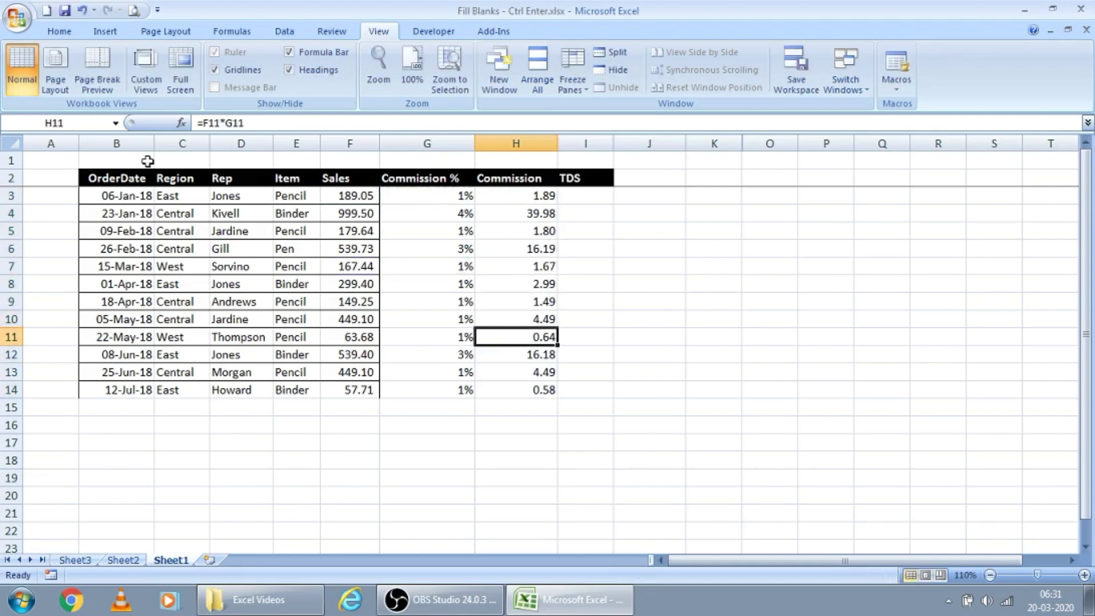
key(Up)
key(Up)
key(Up)
key(Up)
Step: Select the range K3:P13 and fill every cell in it at once with the text Sample
key(Right)
key(Right)
key(Up)
key(Up)
key(Up)
key(Up)
key(Up)
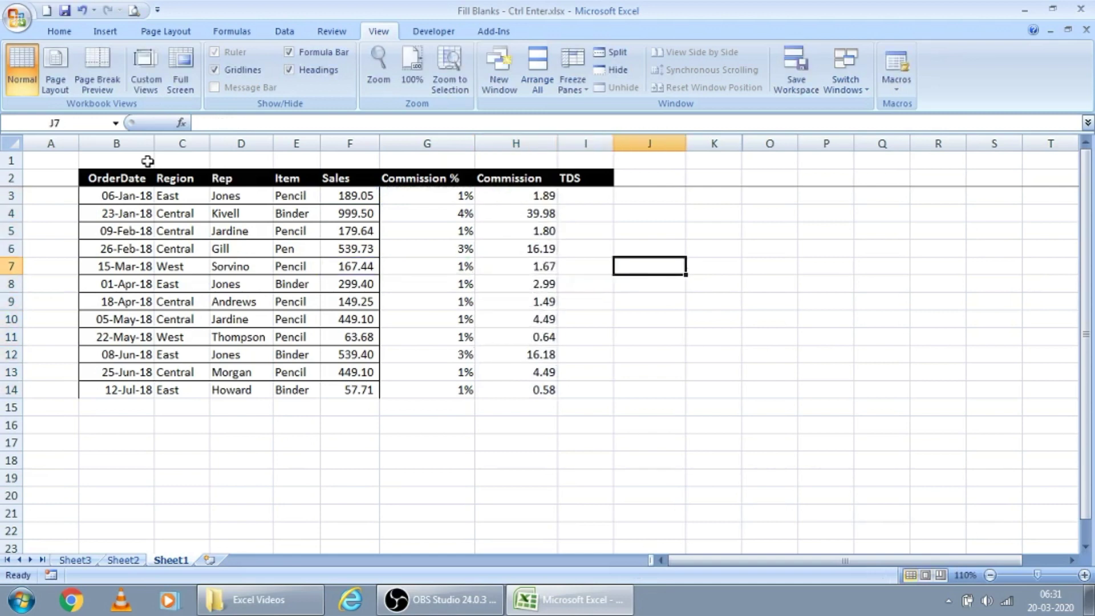
key(Right)
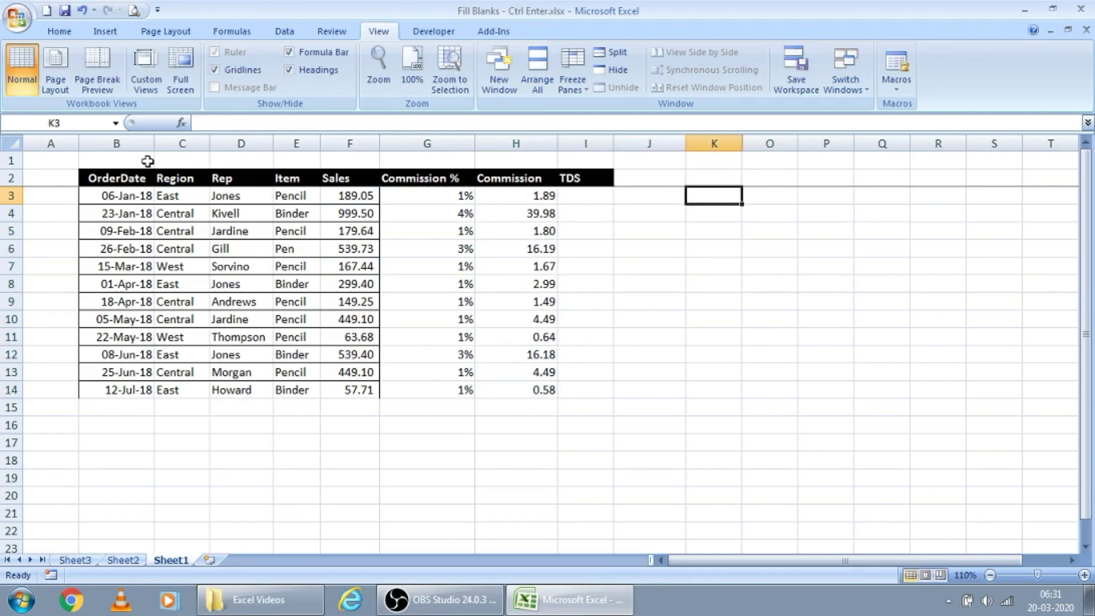
key(shift+Down)
key(shift+Down)
key(shift+Down)
key(shift+Down)
key(shift+Down)
key(shift+Down)
key(shift+Down)
key(shift+Down)
key(shift+Down)
key(shift+Down)
key(shift+Right)
key(shift+Right)
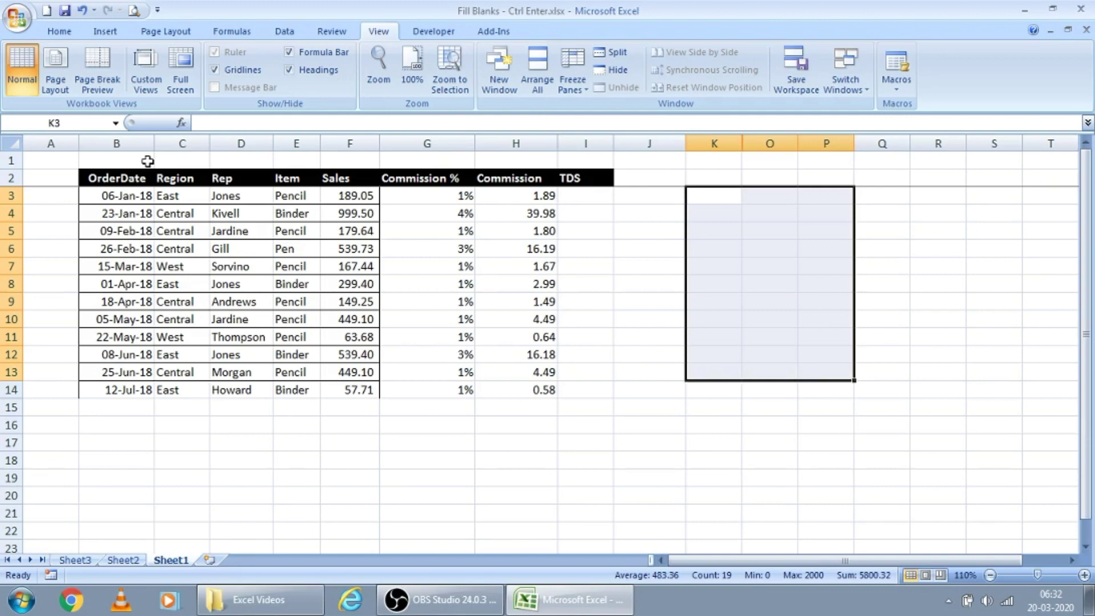
text(Sa)
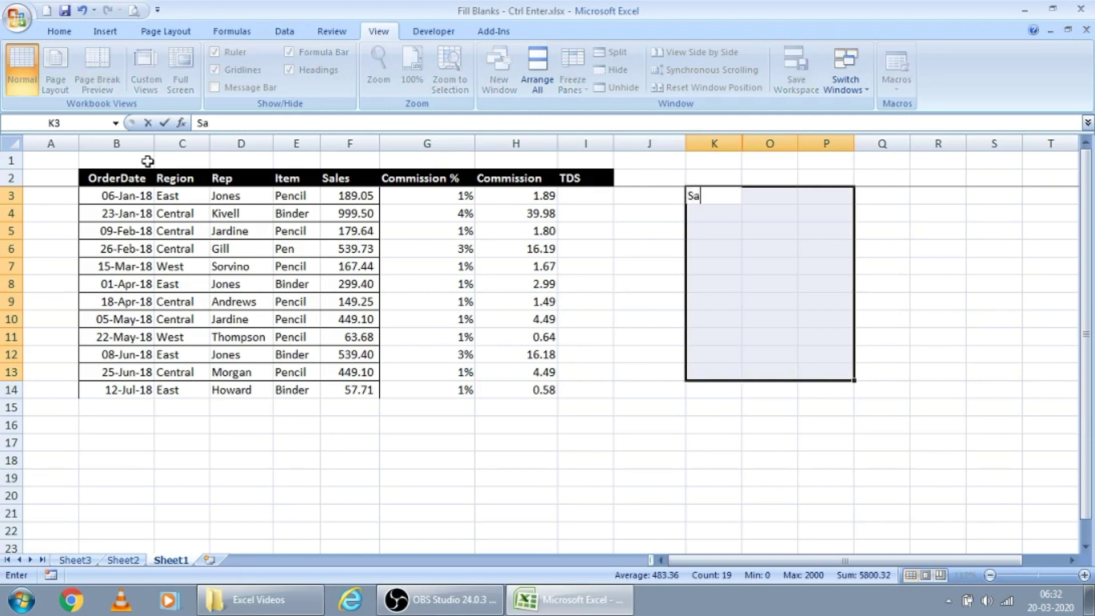
text(mple)
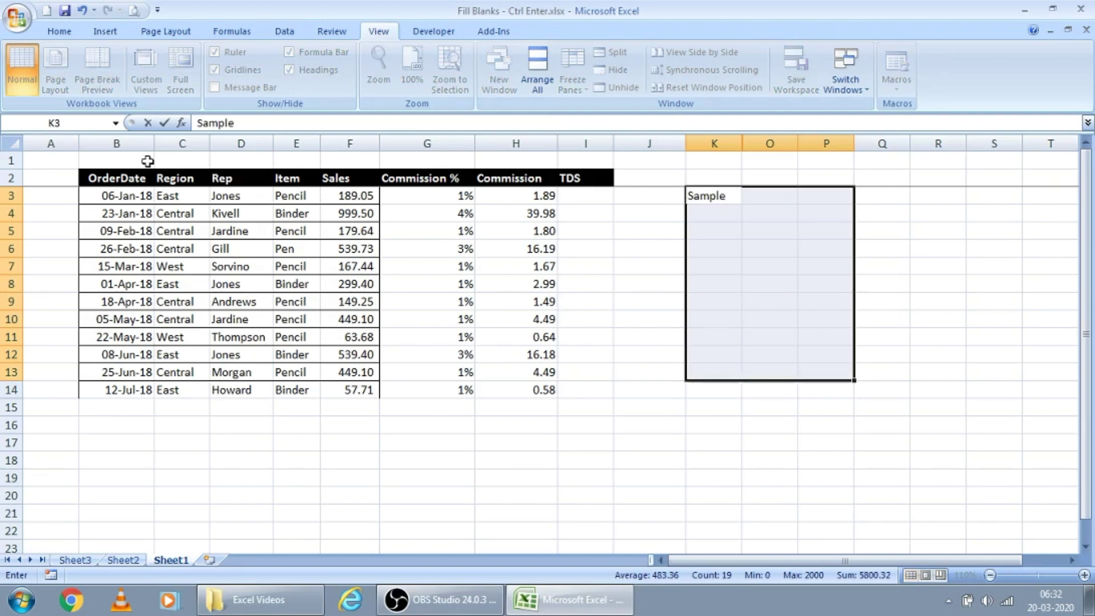
key(ctrl+Return)
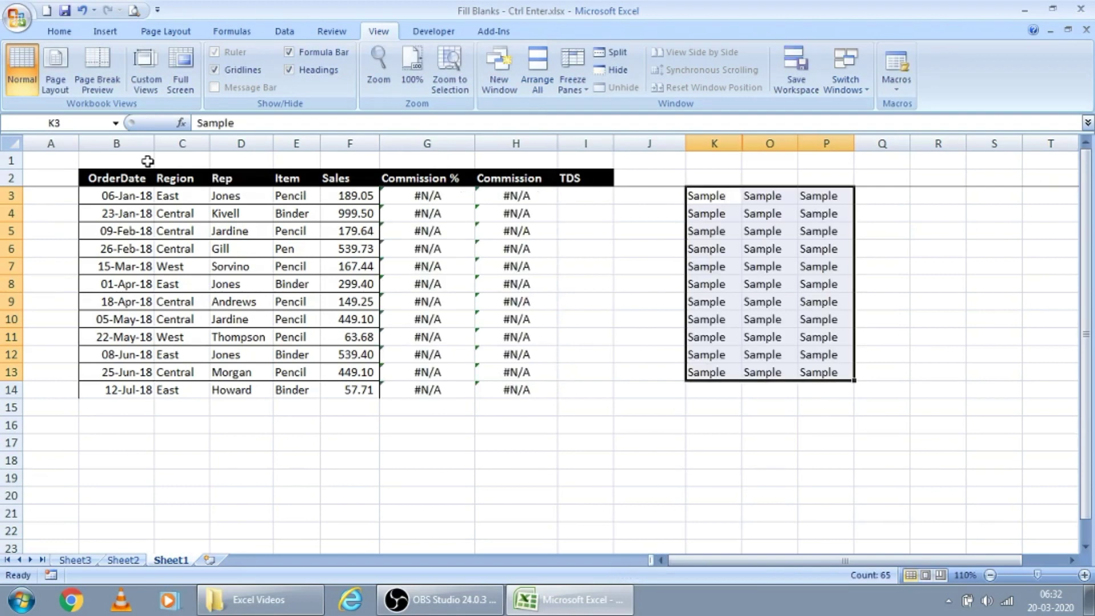
Step: Undo the Sample fill in K3:P13 and return to the first Commission cell
key(Delete)
key(Left)
key(Left)
key(Left)
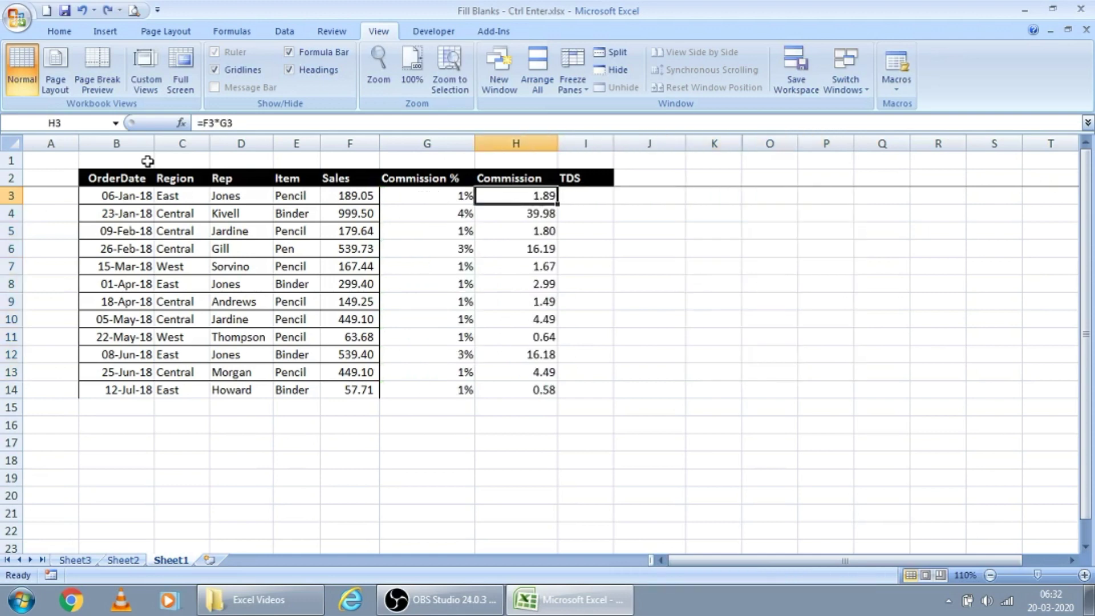
Step: Unhide the columns between K and O and go to the Commission Structure heading
key(Up)
key(Down)
key(Right)
key(Up)
key(Down)
key(Right)
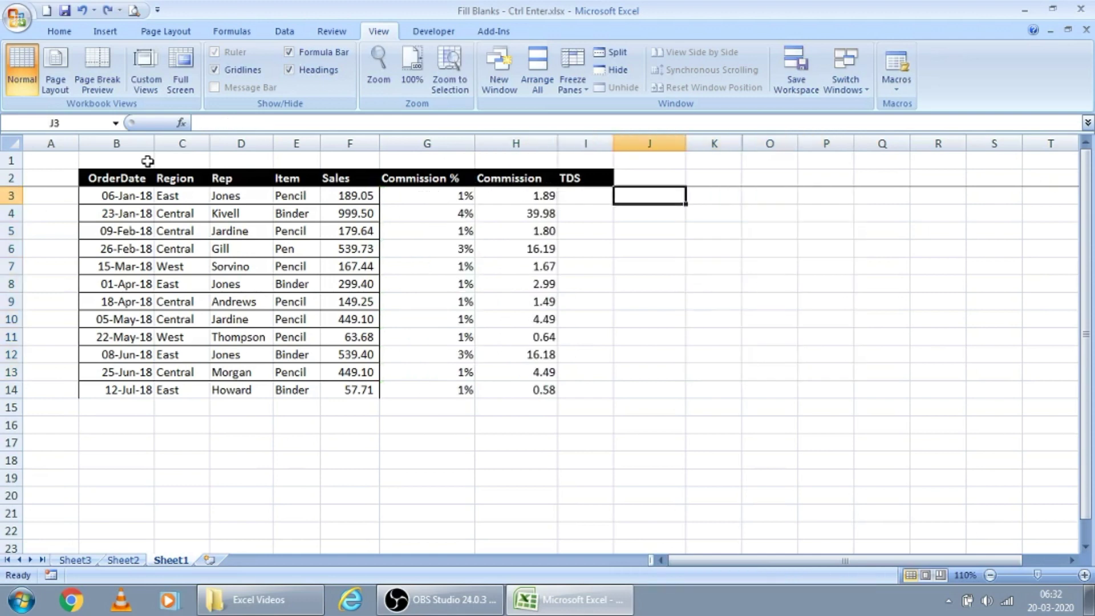
key(Right)
key(shift+Right)
key(ctrl+space)
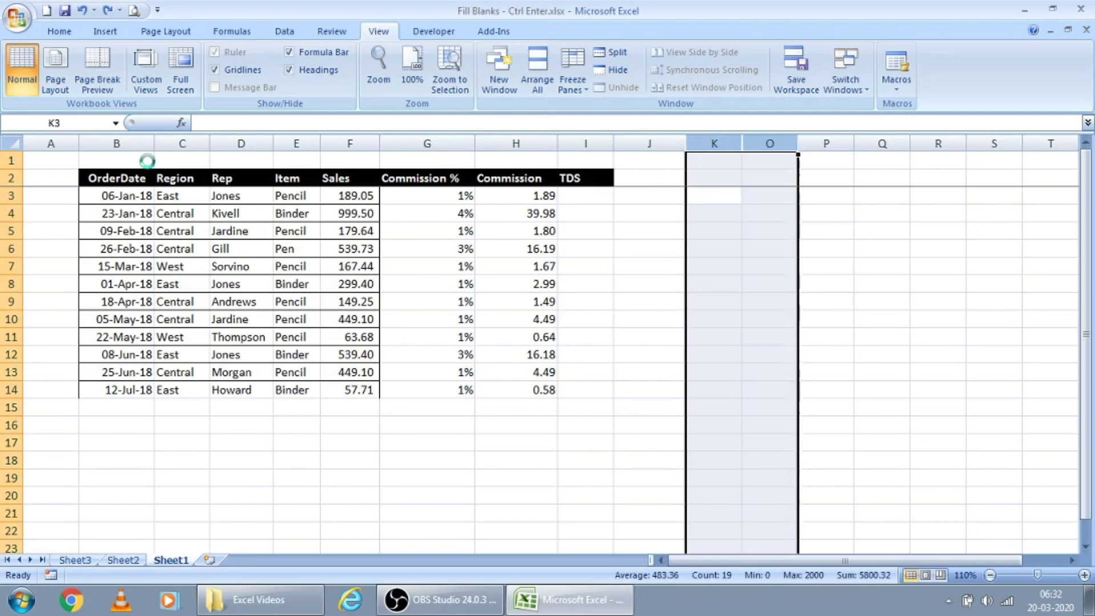
key(ctrl+shift+0)
key(Down)
key(Down)
key(Right)
key(Right)
key(Up)
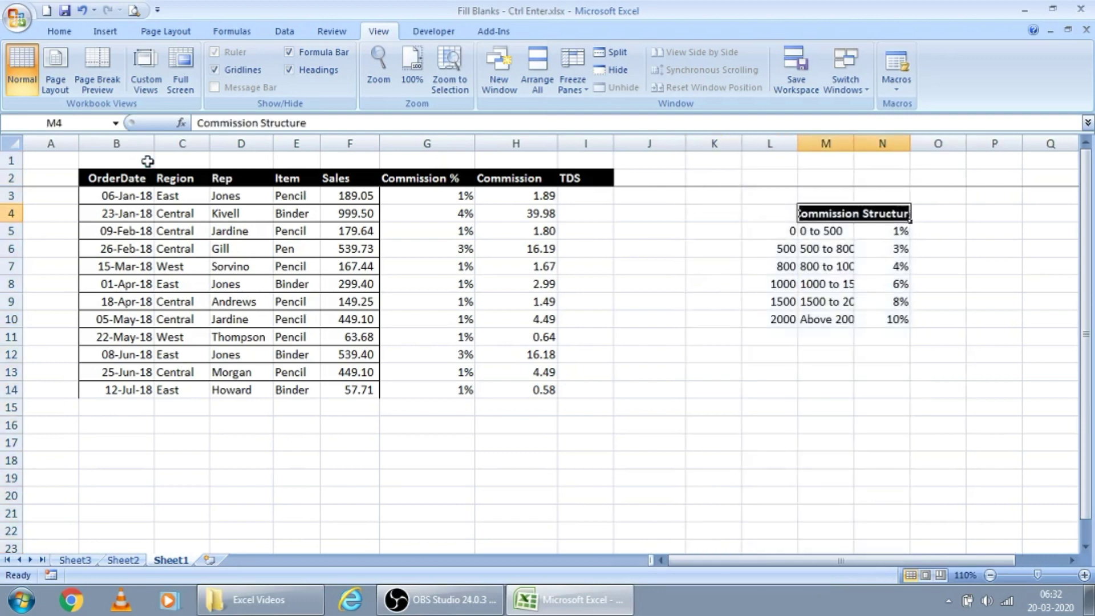
key(Left)
key(Left)
key(Left)
key(Left)
key(Left)
key(Left)
key(Up)
key(Up)
key(Down)
key(Right)
key(Right)
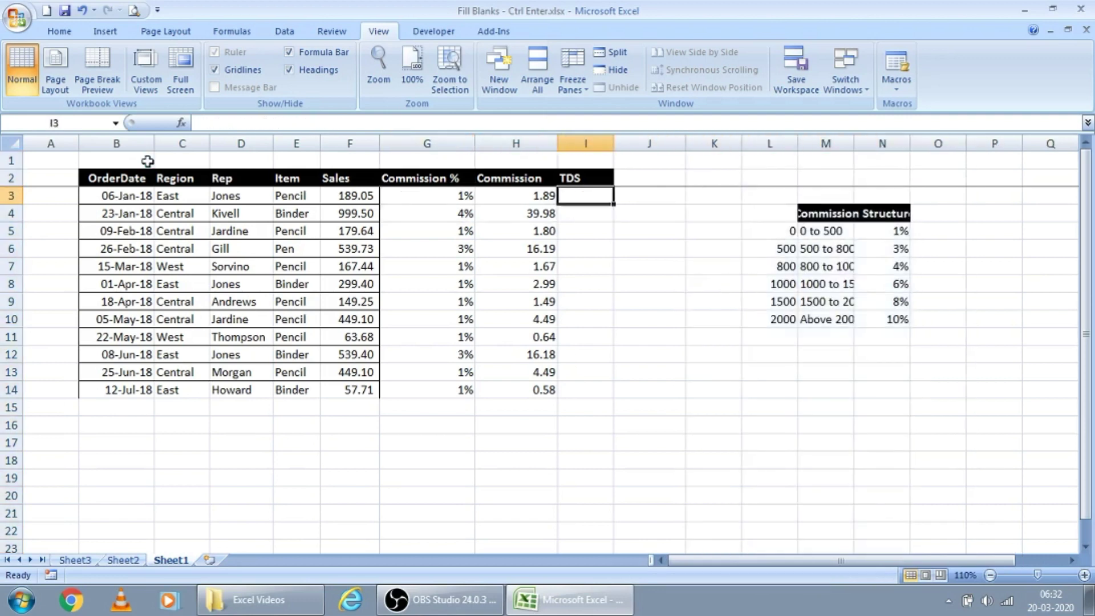
key(Right)
key(Up)
key(Down)
key(Left)
key(Down)
key(Left)
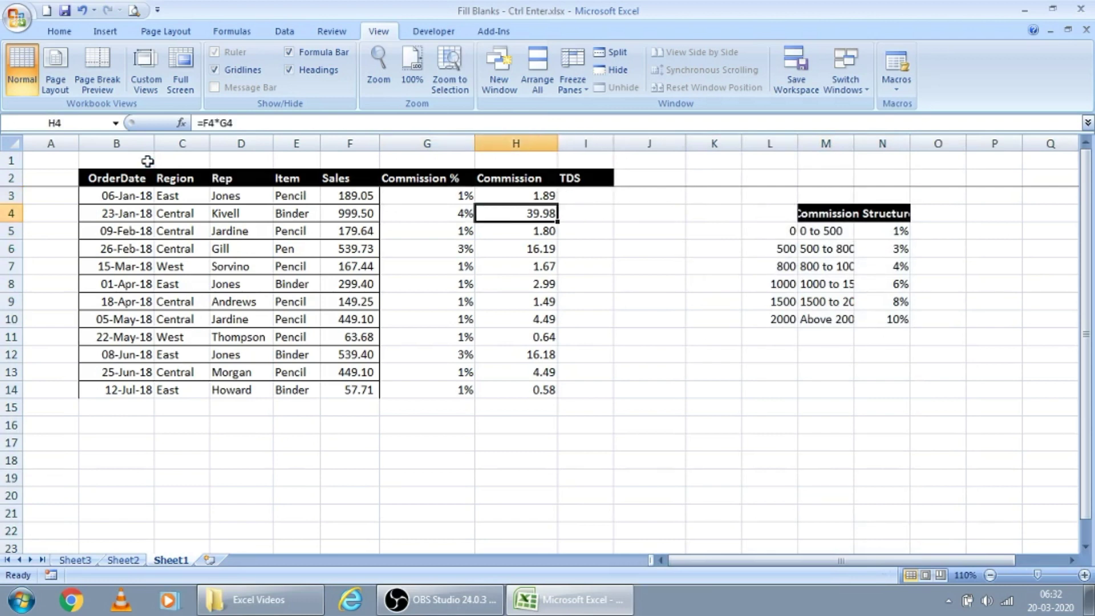
Step: Select the TDS cells I3:I14, make I6 the active cell, and fill them all at once with the formula =H6*.05
key(Down)
key(Down)
key(ctrl+Down)
key(Right)
key(ctrl+shift+Up)
key(shift+Down)
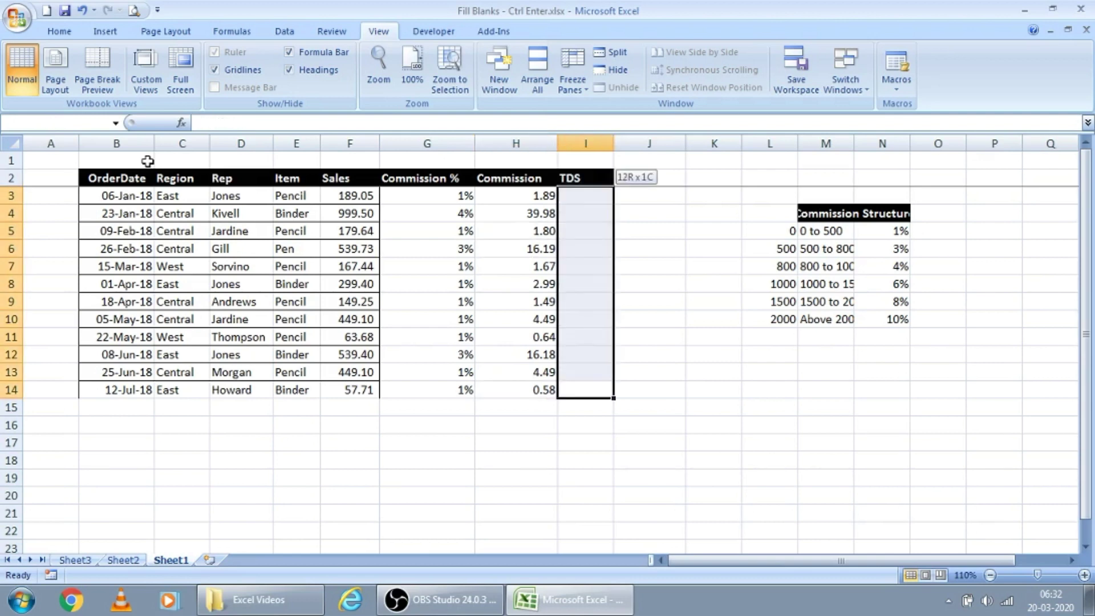
key(shift+Return)
key(shift+Return)
key(shift+Return)
key(shift+Return)
key(shift+Return)
key(shift+Return)
key(shift+Return)
key(shift+Return)
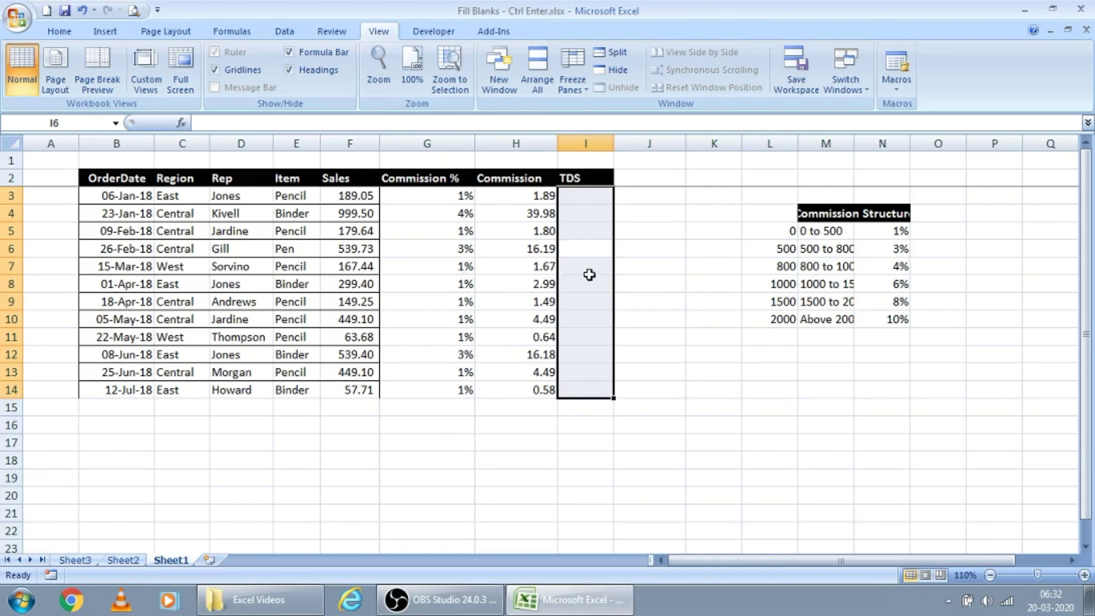
text(=)
key(Left)
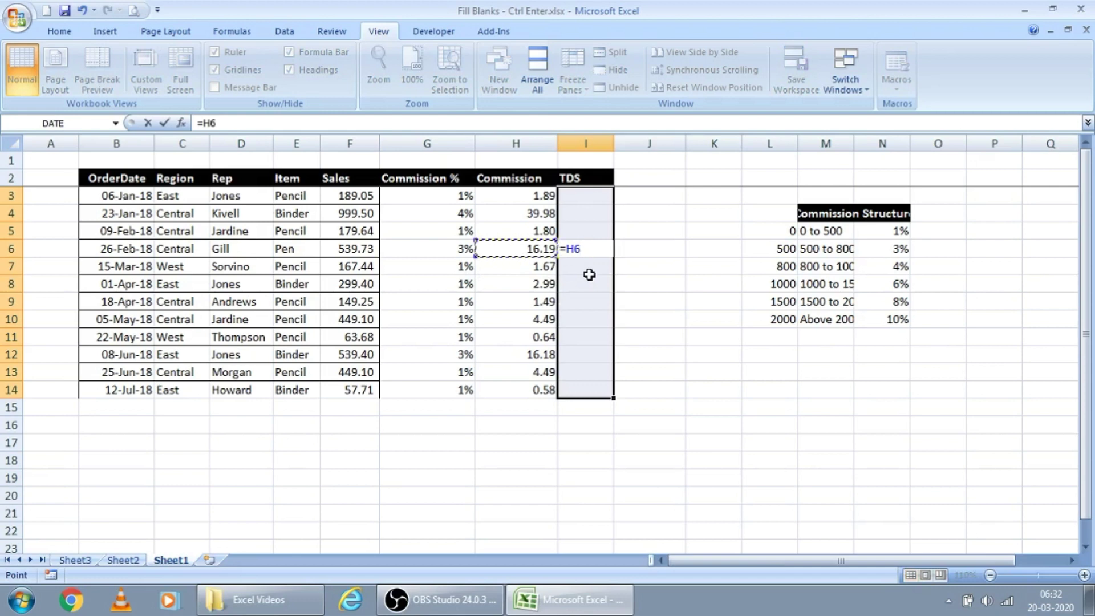
text(*.05)
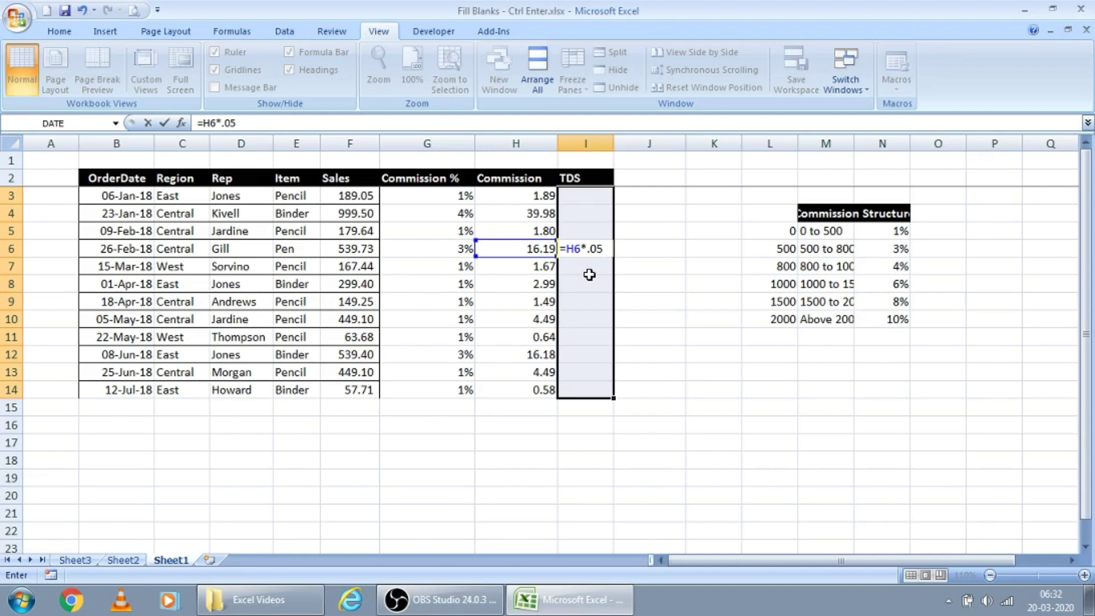
key(ctrl+Return)
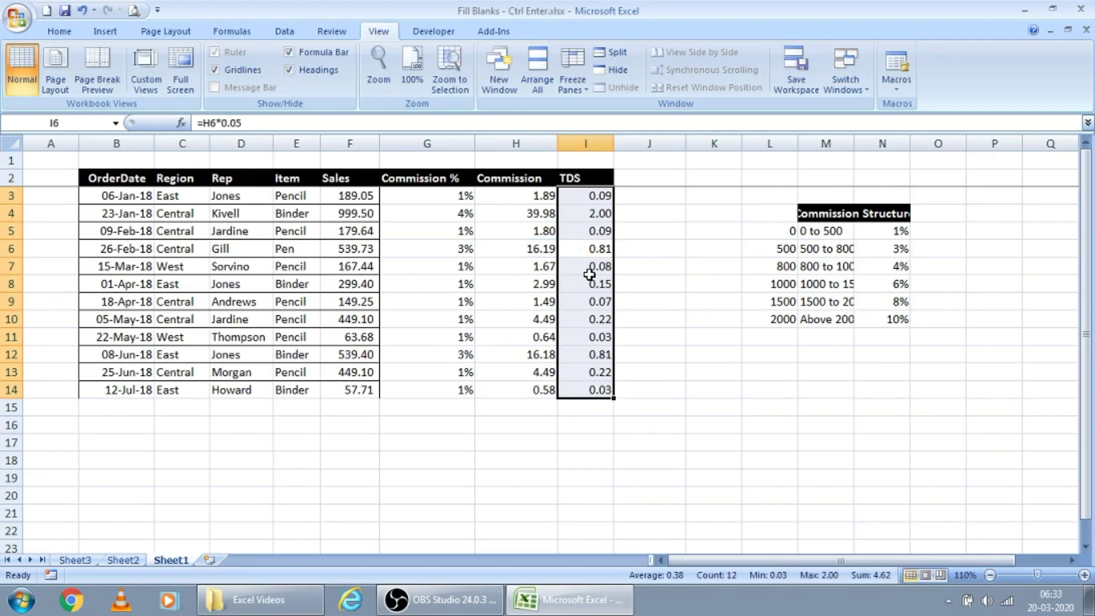
Step: Check the filled formulas in the TDS column and the lookup formula in the Commission % column
key(Up)
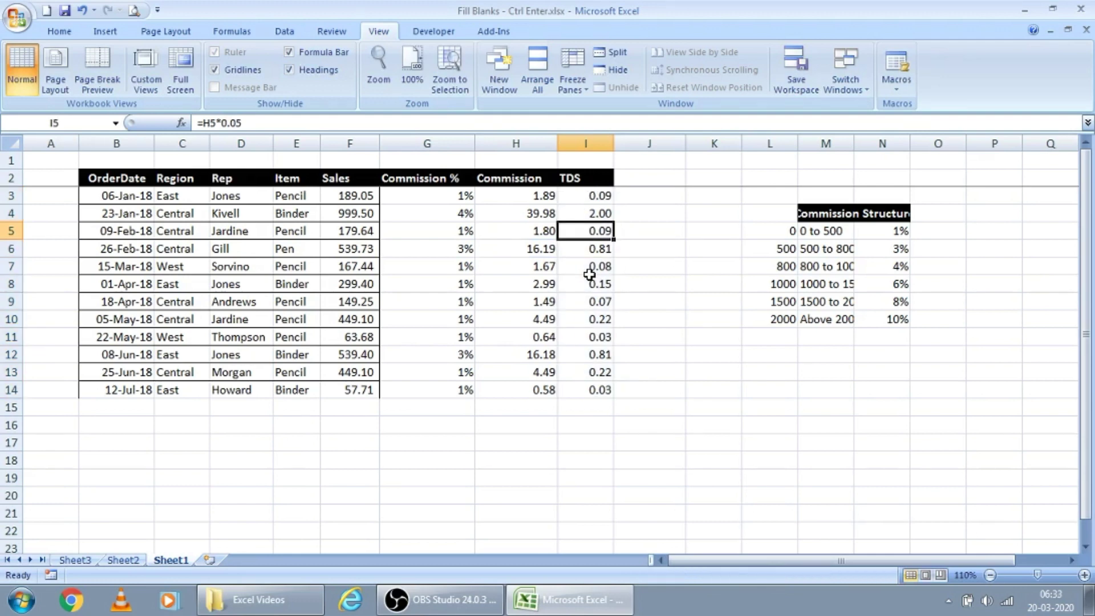
key(Down)
key(Up)
key(Up)
key(Up)
key(ctrl+shift+Down)
key(Left)
key(Left)
key(Down)
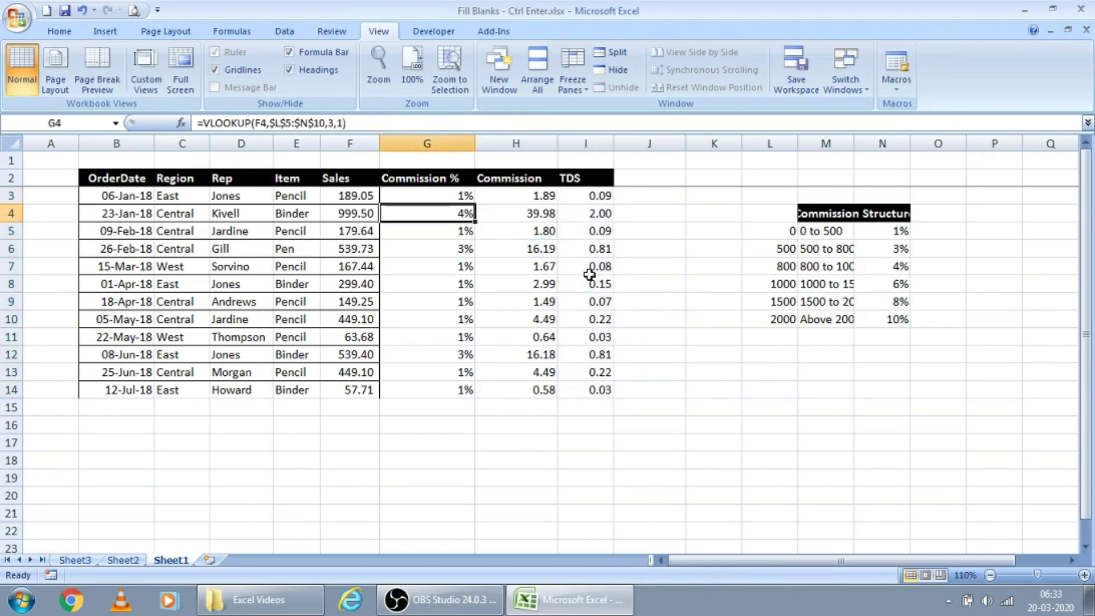
Step: Select the separate ranges G16:G22 and J16:J20 and fill both at once with the text Sample
key(ctrl+Down)
key(Down)
key(Down)
key(shift+Down)
key(shift+Down)
key(shift+Down)
key(shift+Down)
key(shift+Down)
key(shift+Down)
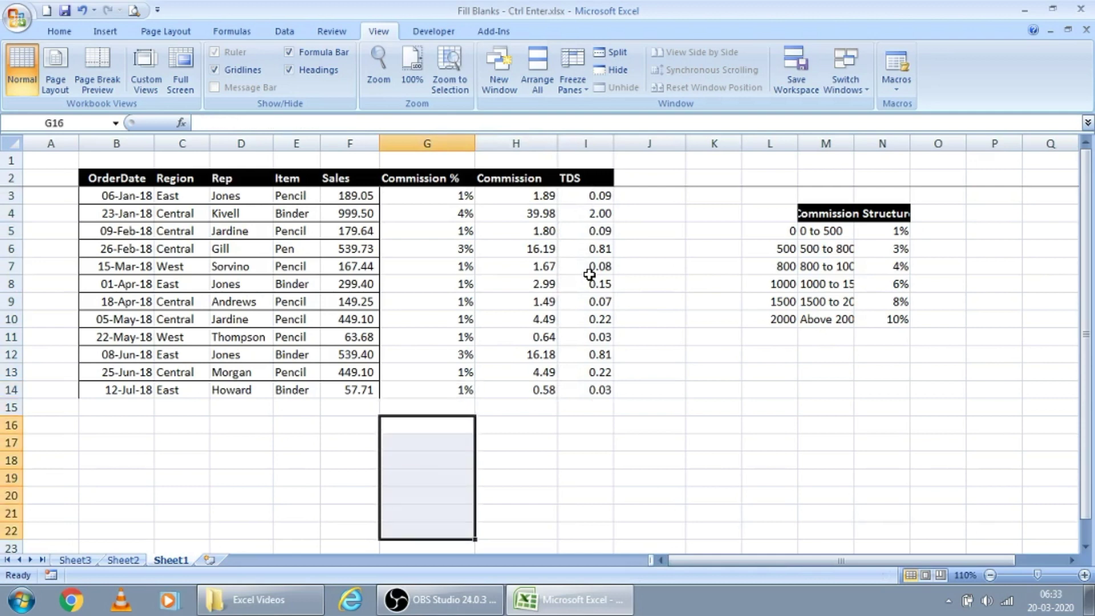
ctrl+click(658, 422)
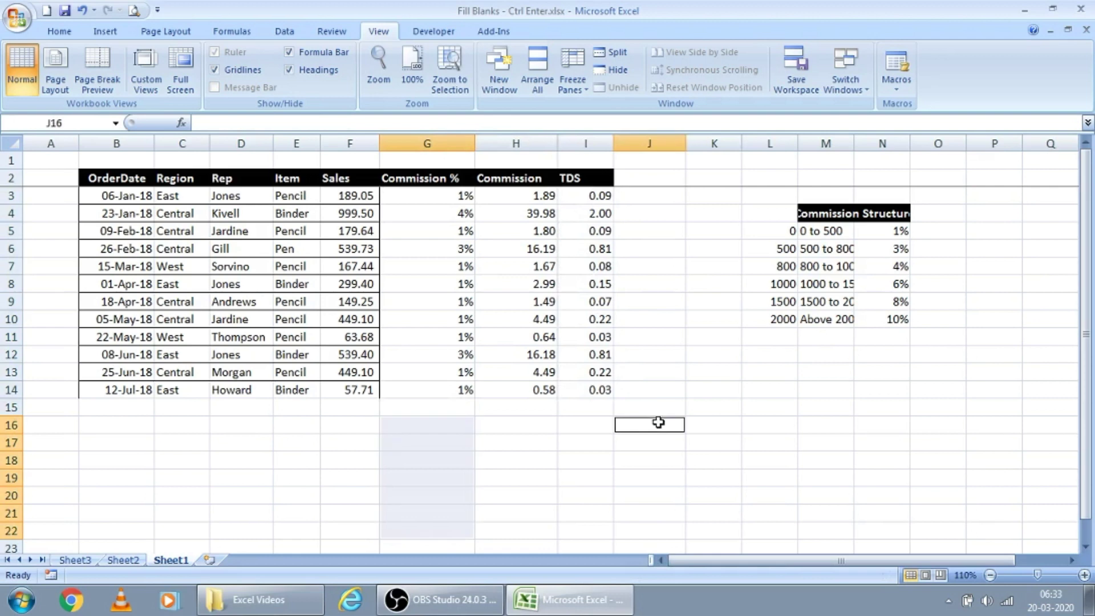
key(shift+Down)
key(shift+Down)
key(shift+Down)
key(shift+Down)
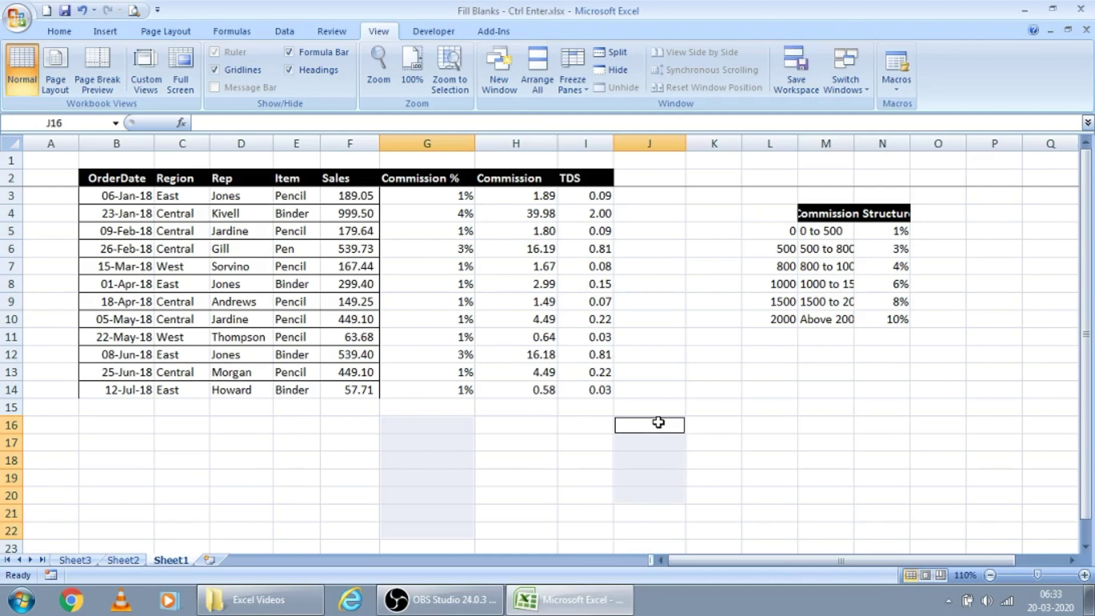
text(ample)
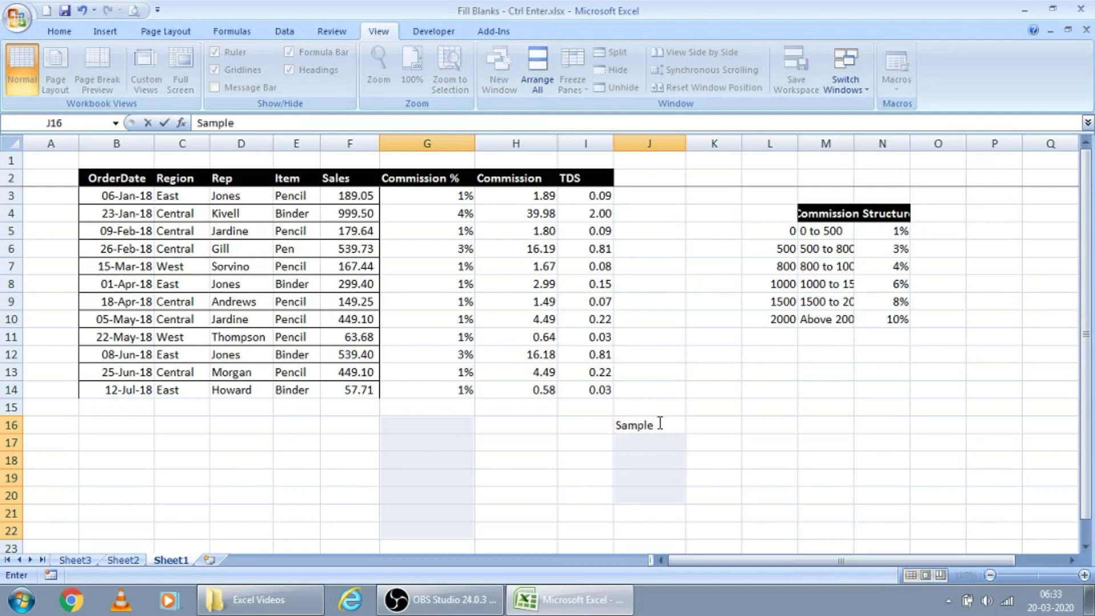
key(ctrl+Return)
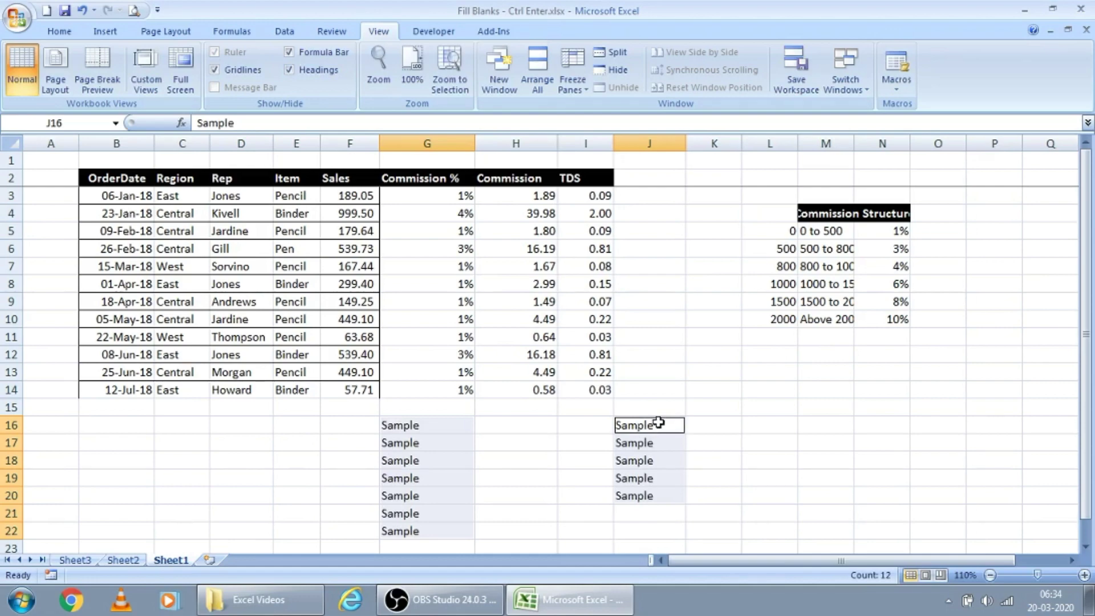
Step: Switch to Sheet2 and review the three numbered notes on filling cells
key(ctrl+Page_Up)
key(Down)
key(Down)
key(Down)
key(Down)
key(Up)
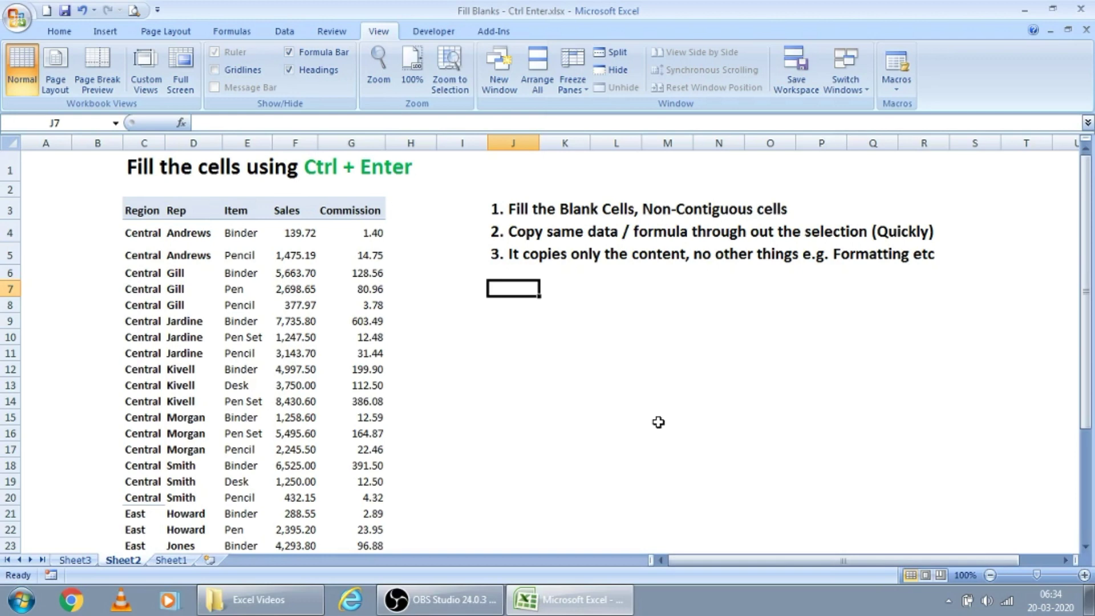
Step: Return to Sheet1 and go to the first Commission cell, H3
key(ctrl+Page_Down)
key(Left)
key(Left)
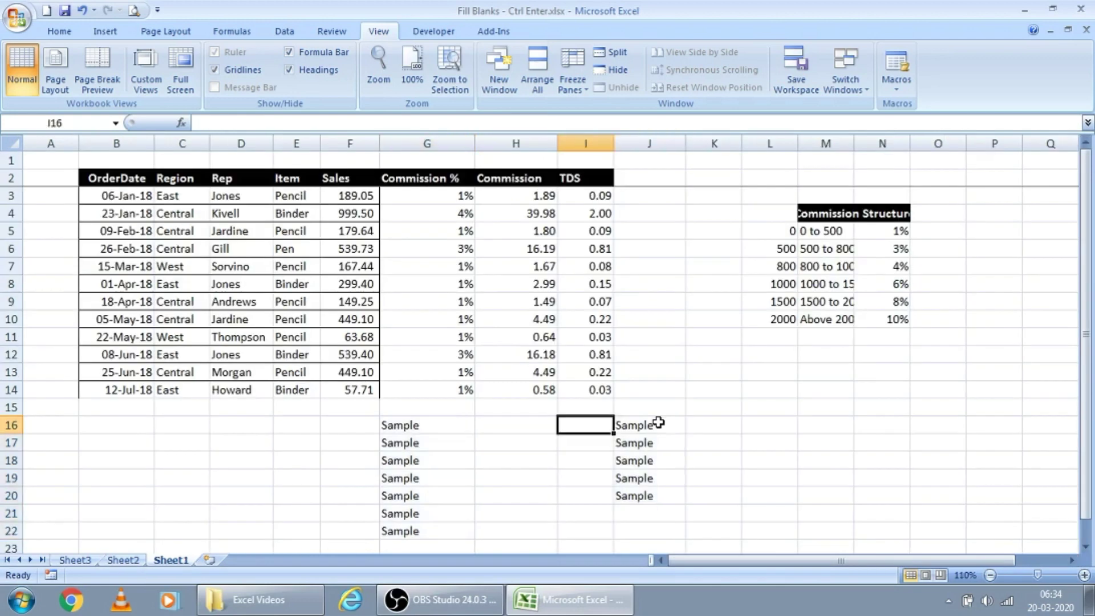
key(Up)
key(Up)
key(ctrl+Up)
key(Down)
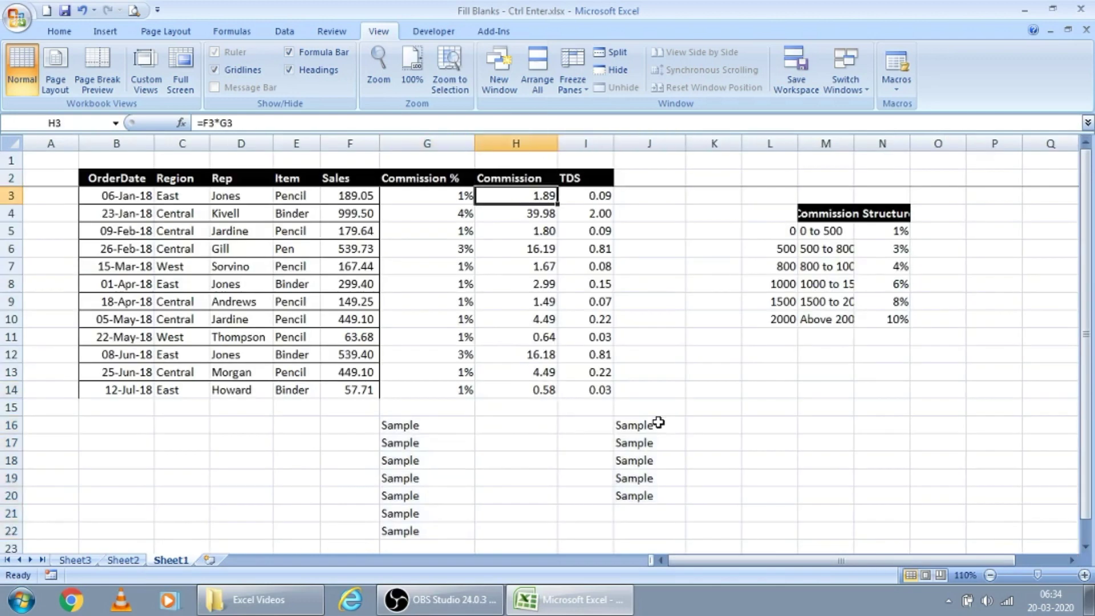
key(ctrl+shift+Down)
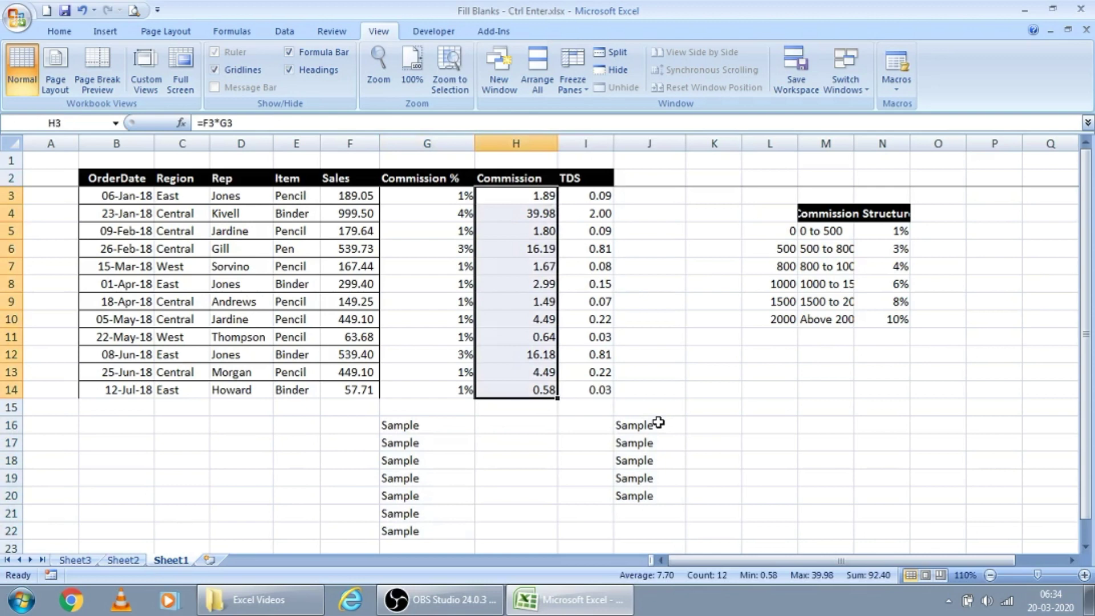
key(ctrl+shift+Up)
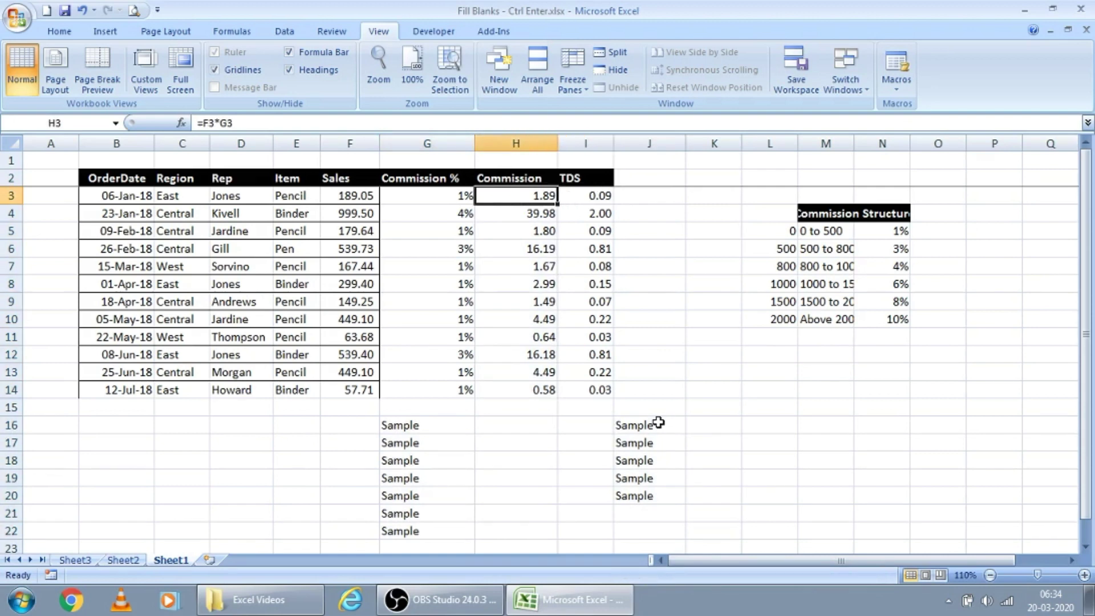
key(ctrl+c)
key(ctrl+shift+Down)
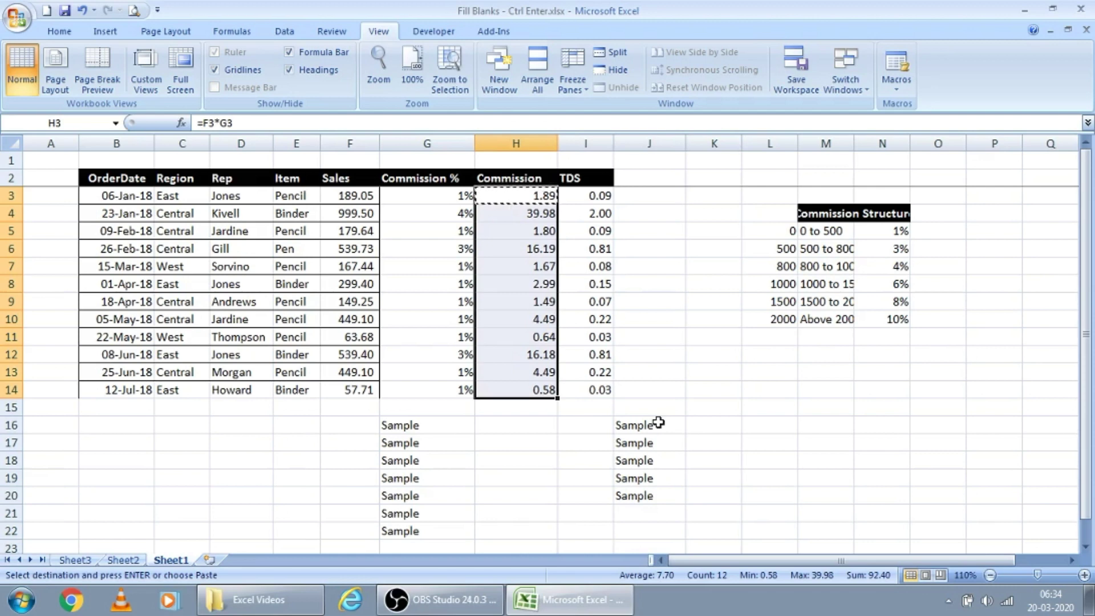
key(Escape)
Step: Select the Commission cells H3:H14 and refill them all at once from the existing formula =F3*G3
key(Up)
key(Down)
key(ctrl+shift+Down)
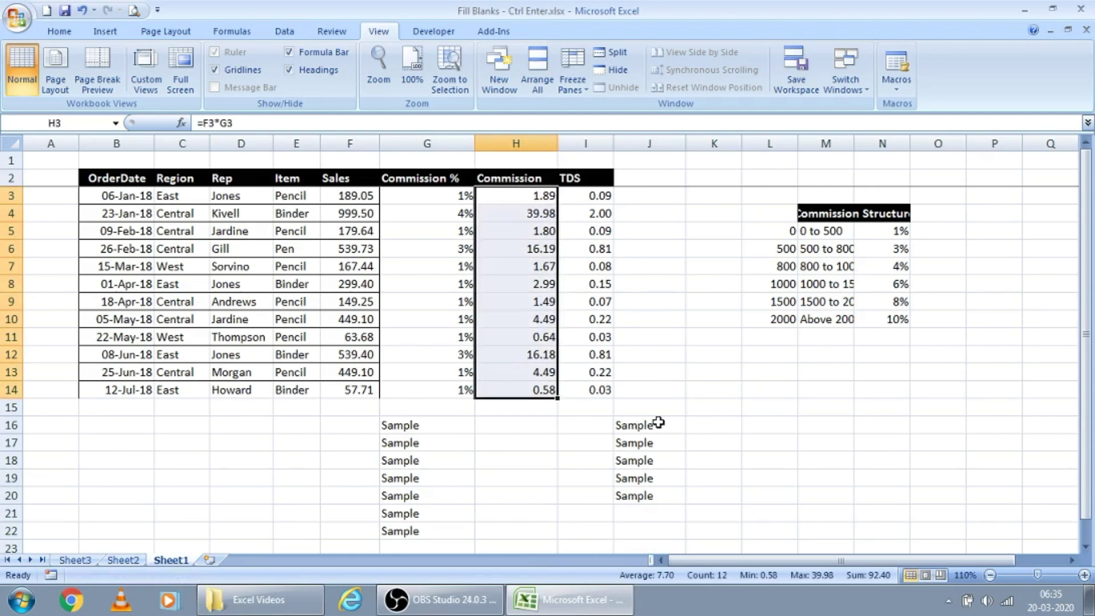
key(F2)
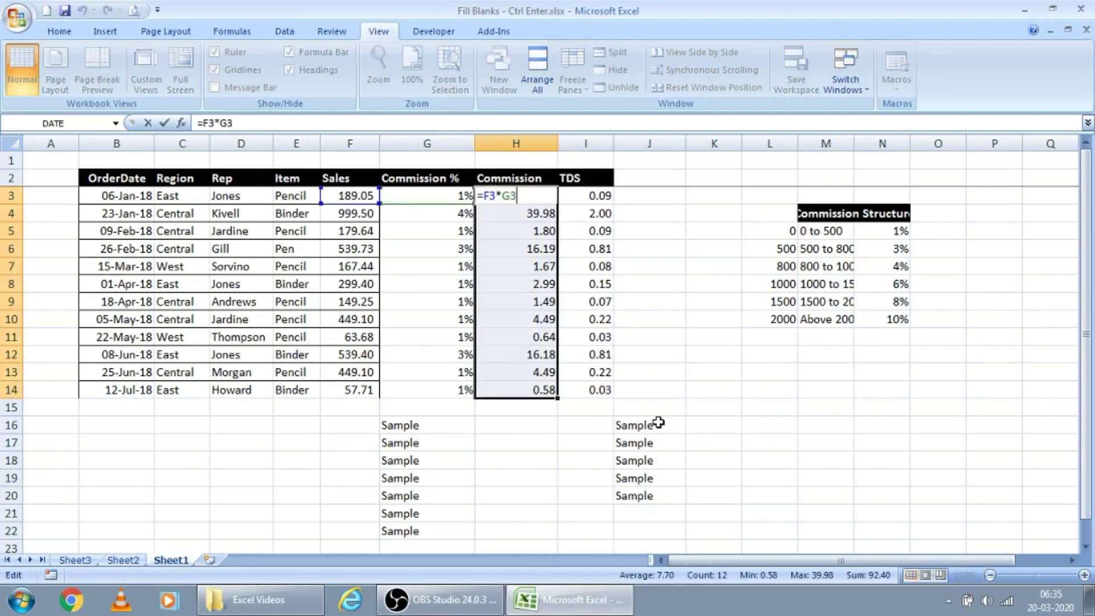
key(ctrl+Return)
Step: Finish the Commission fill and go to the empty cell J3 beside the first TDS value
key(Right)
key(Right)
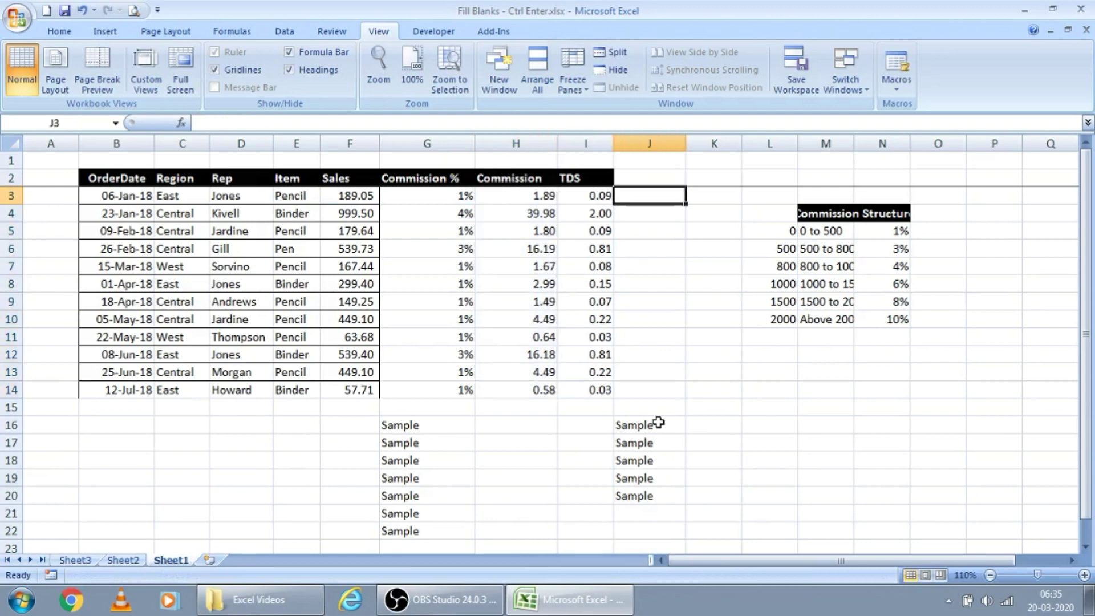
text(=)
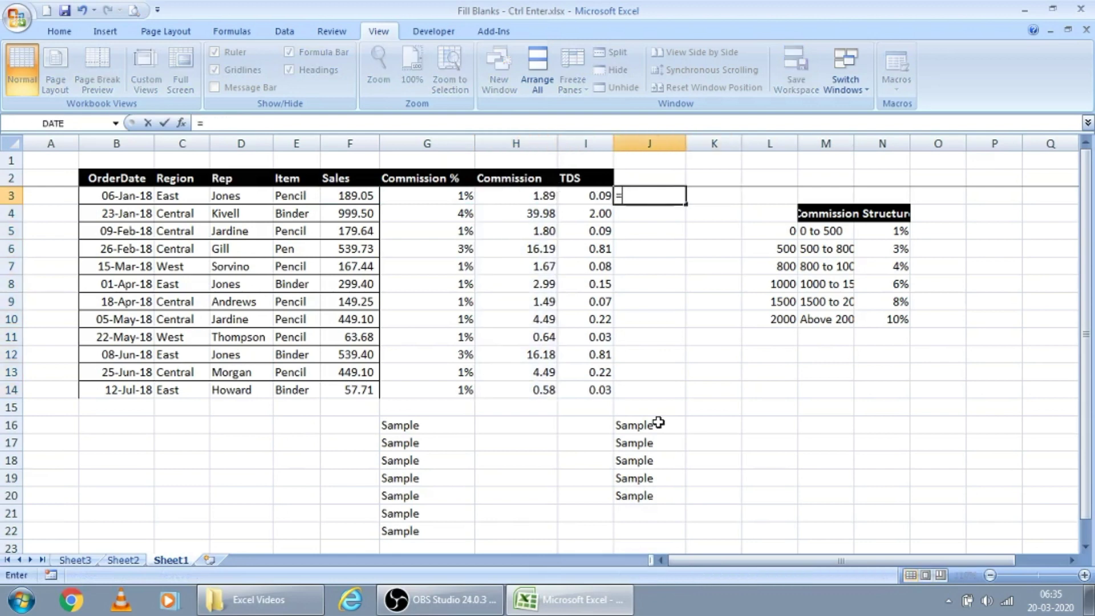
key(Left)
text(*)
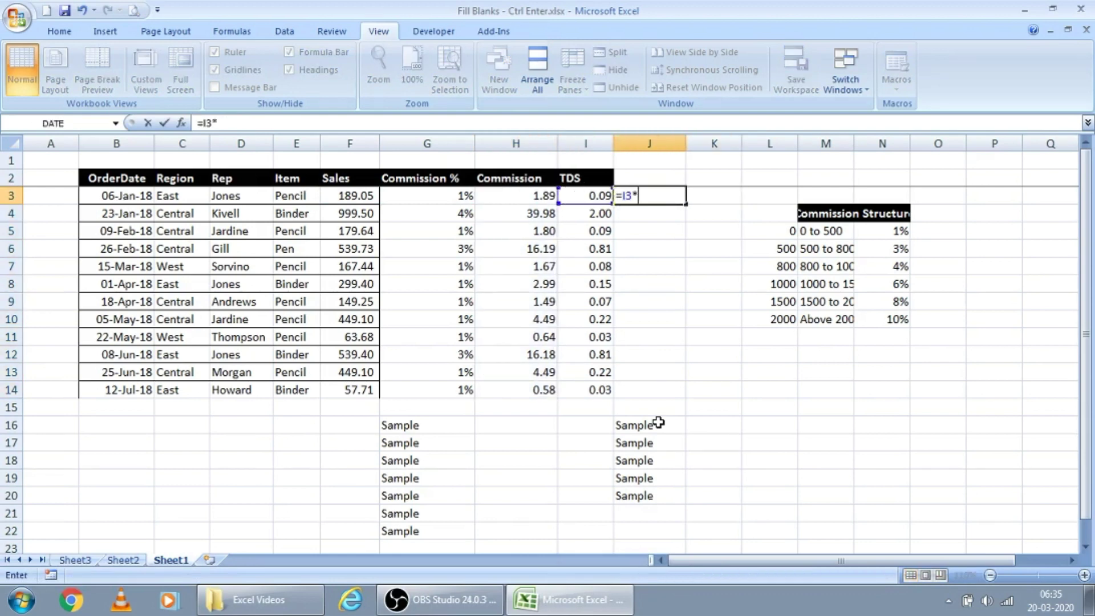
key(Escape)
Step: Select the blank cells J3:J14 and fill them all at once with the formula =H3*10
key(shift+Down)
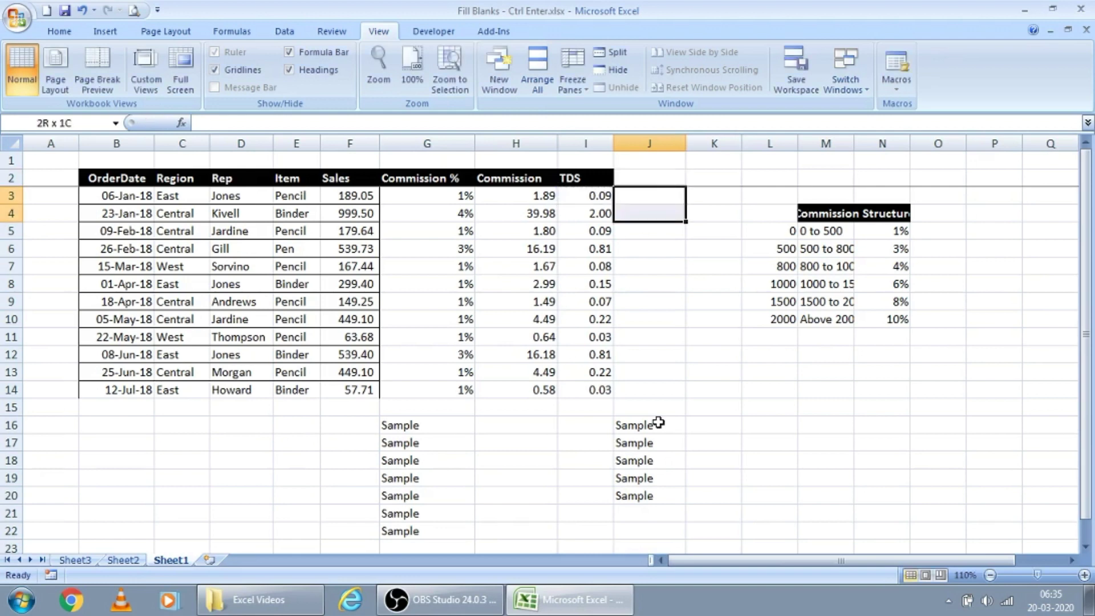
key(shift+Down)
key(shift+Down)
key(shift+Down)
key(shift+Down)
key(shift+Down)
key(shift+Down)
key(shift+Down)
key(shift+Down)
key(shift+Down)
key(shift+Down)
text(=)
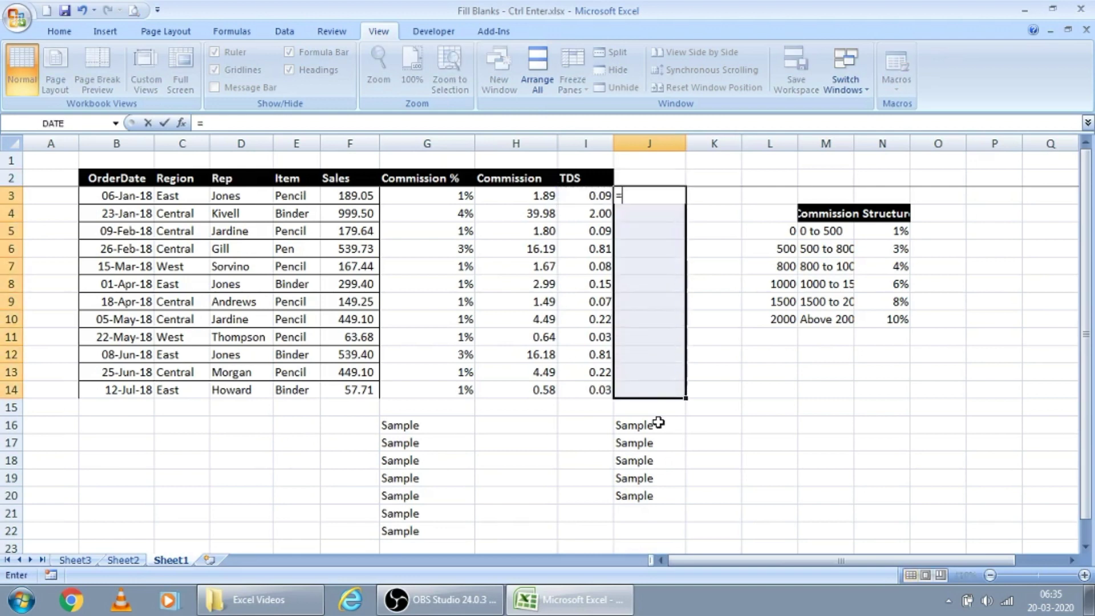
key(Left)
key(Left)
text(*)
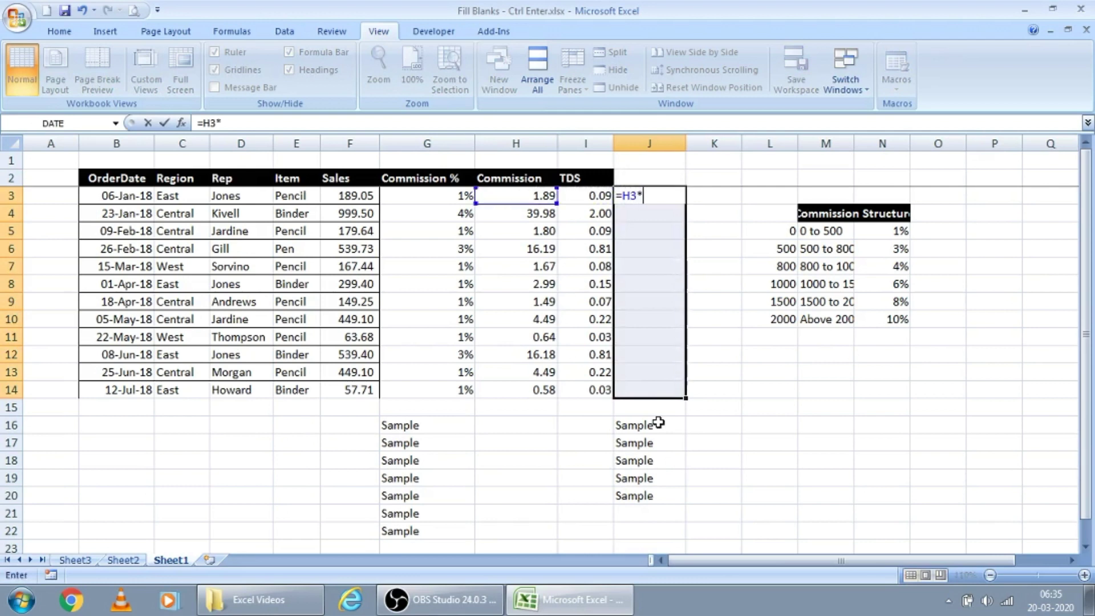
text(10)
key(ctrl+Return)
key(Up)
key(Down)
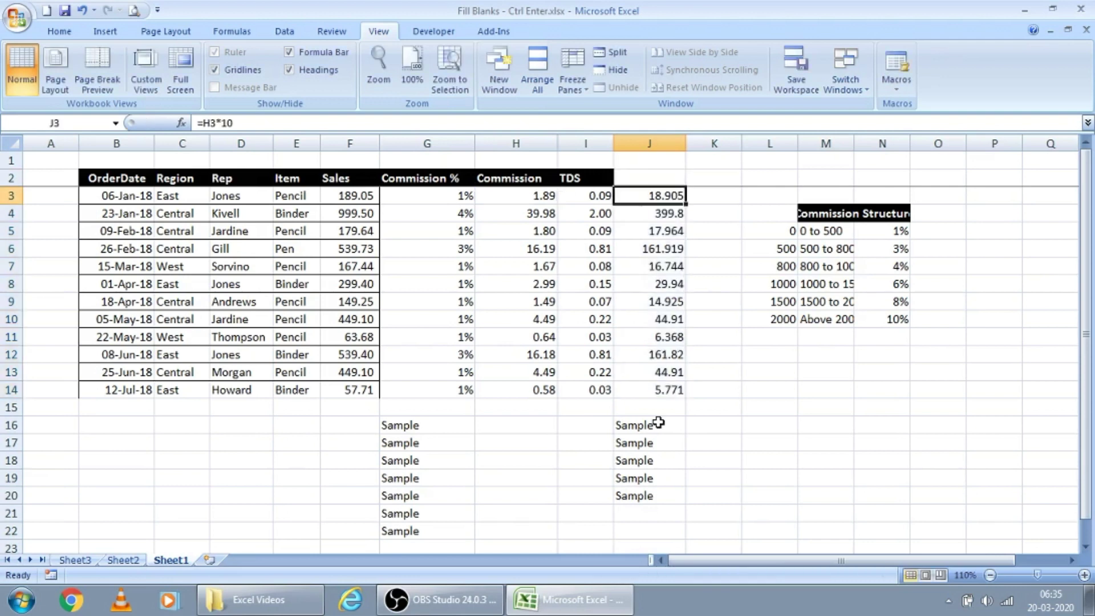
Step: Undo the formula fill in J3:J14 and clear cell J3
key(ctrl+z)
key(Up)
key(Down)
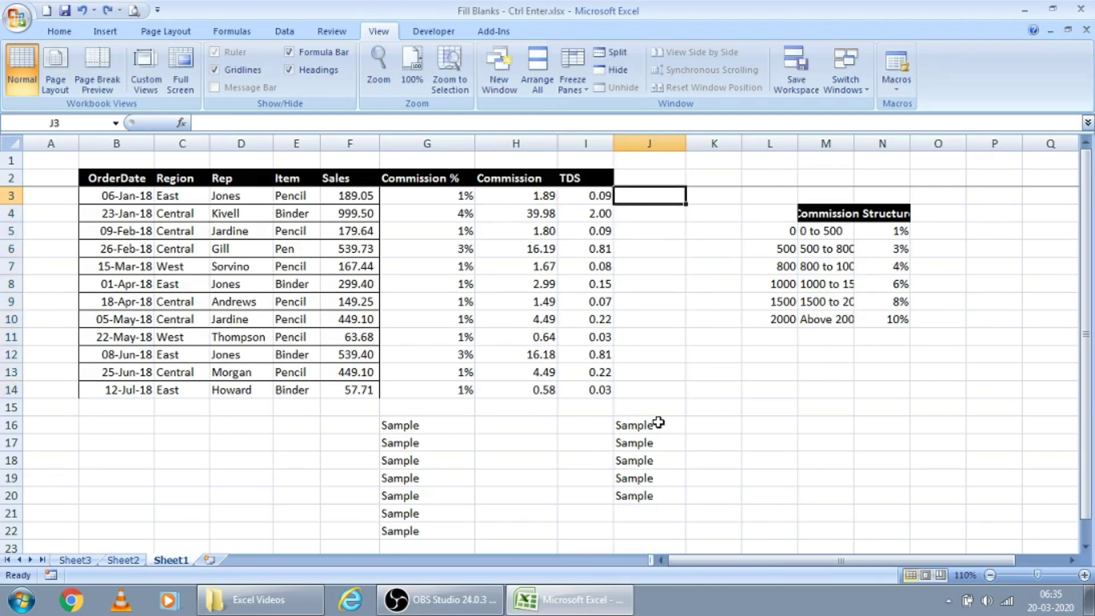
key(Delete)
text(=)
key(Left)
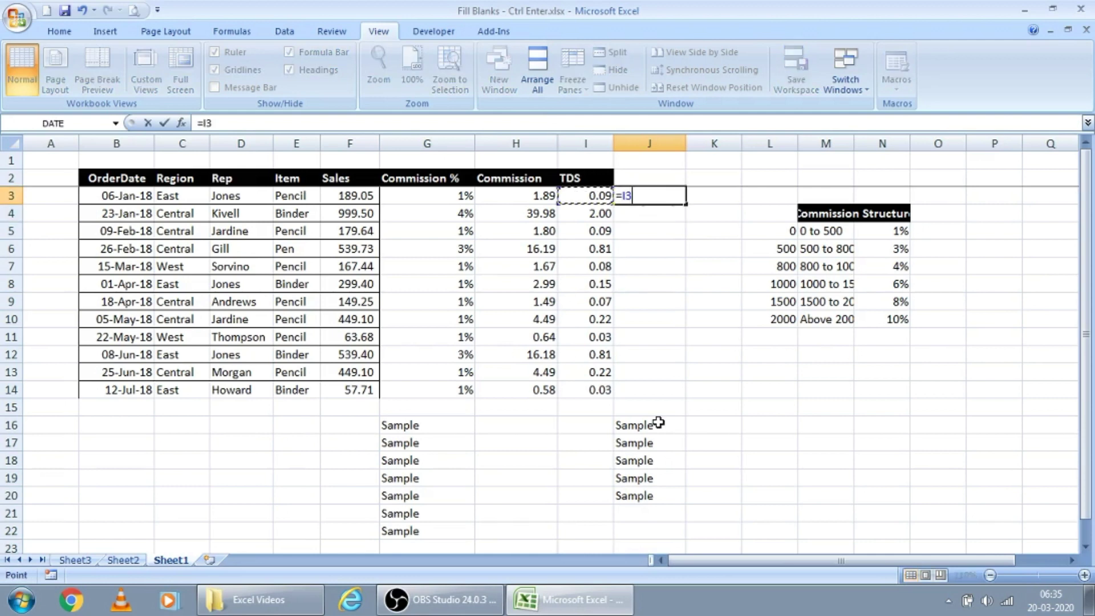
key(Escape)
Step: Select J3:J14 again and enter =H3*10 in every selected cell at once
key(shift+Down)
key(shift+Down)
key(shift+Down)
key(shift+Down)
key(shift+Down)
key(shift+Down)
key(shift+Down)
key(shift+Down)
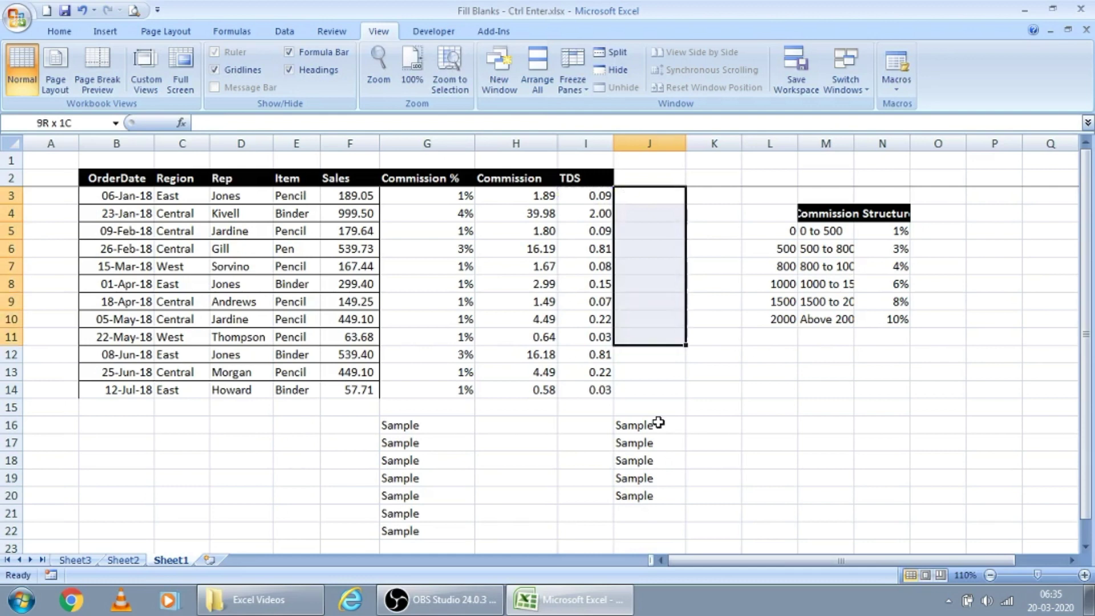
key(shift+Down)
key(shift+Down)
key(shift+Down)
text(=)
key(Left)
key(Left)
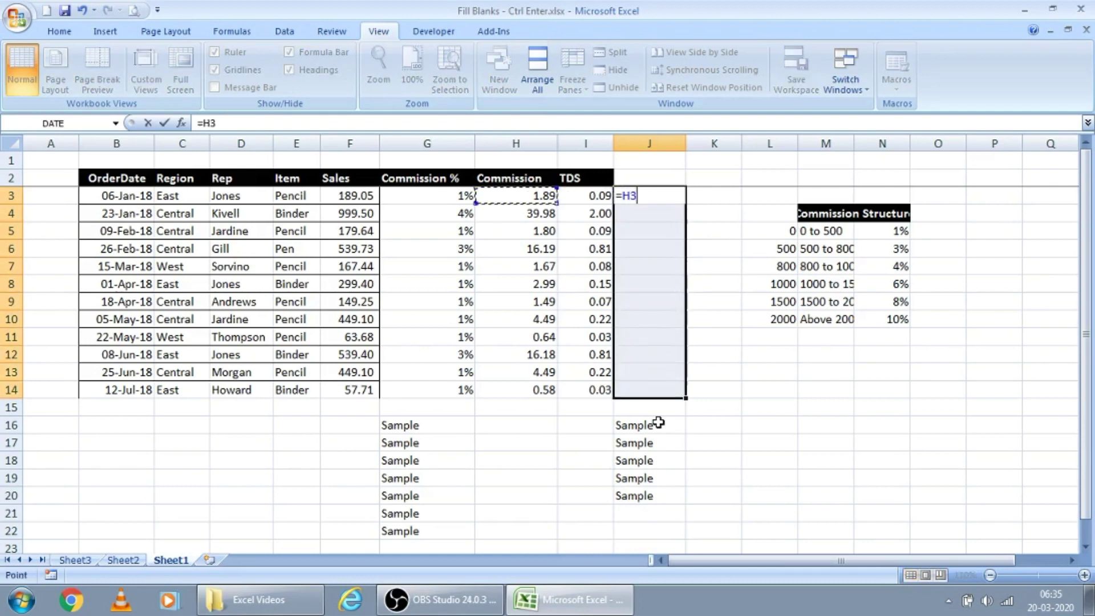
text(*10)
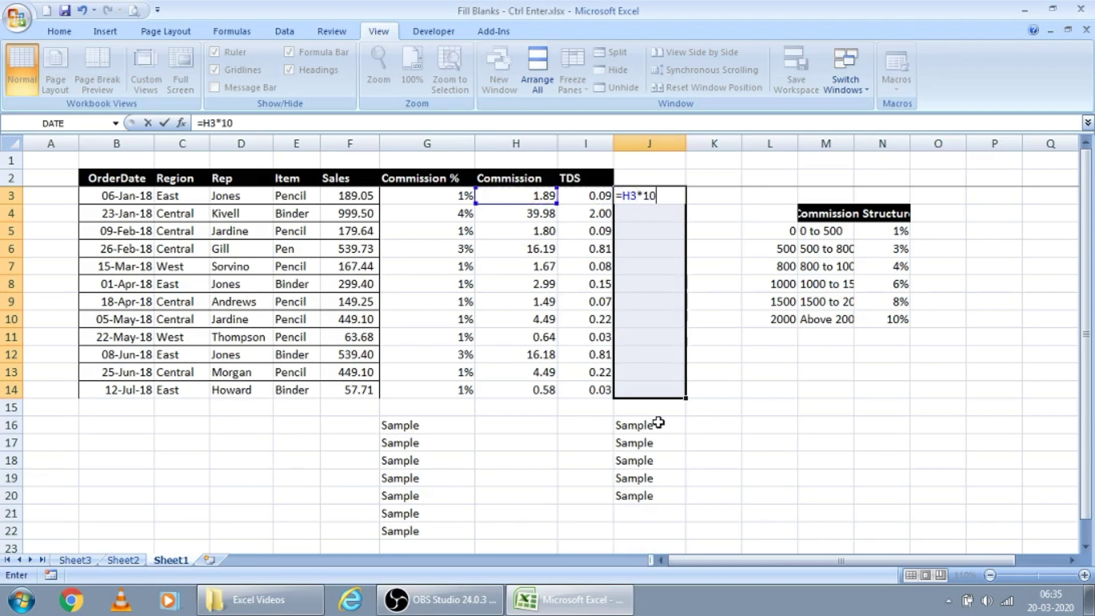
key(ctrl+Return)
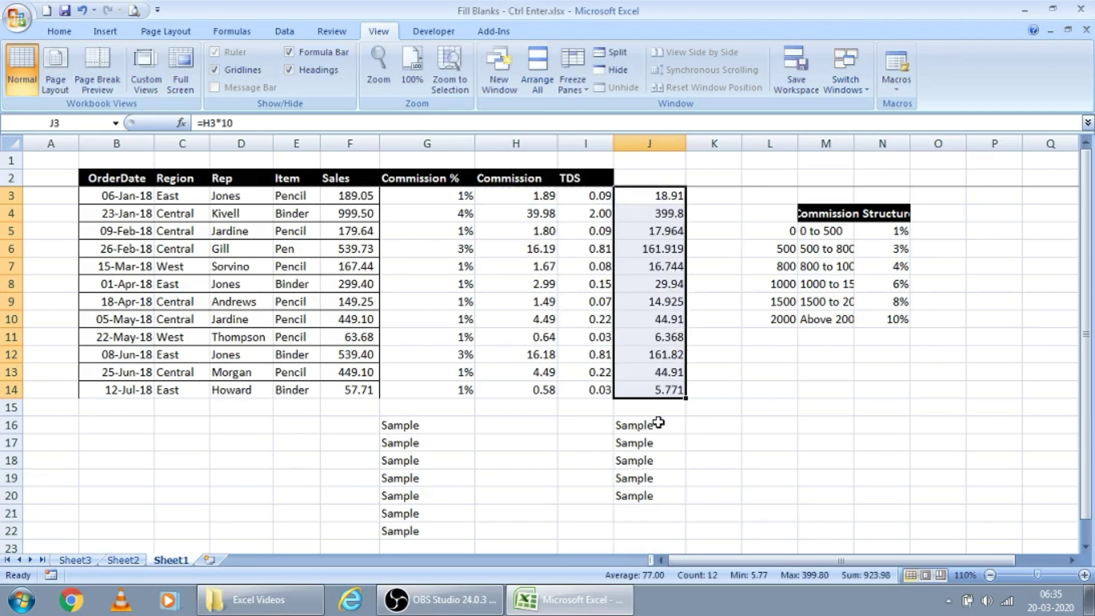
Step: Examine the cell references in the formulas of J3 to J6, ending on J3
key(Up)
key(Down)
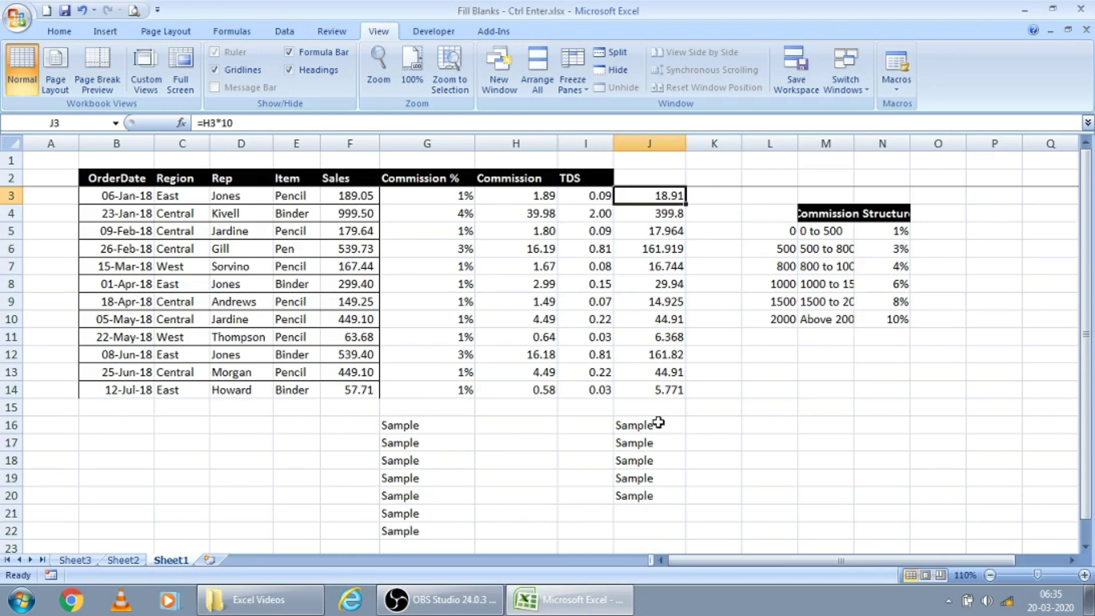
key(Down)
key(Up)
key(Down)
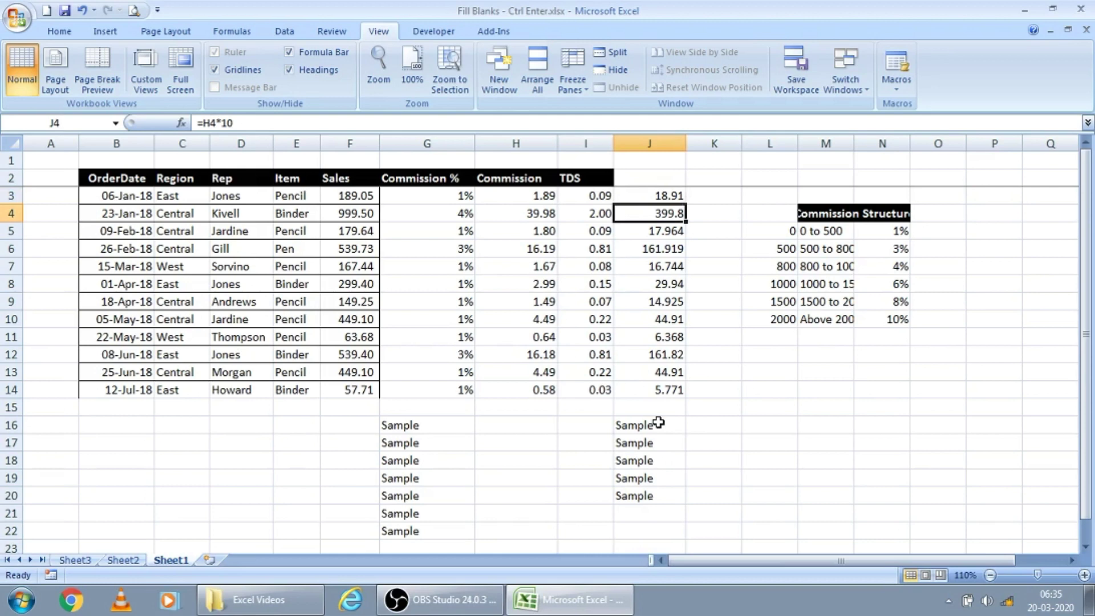
key(Down)
key(Down)
key(Up)
key(Up)
key(Up)
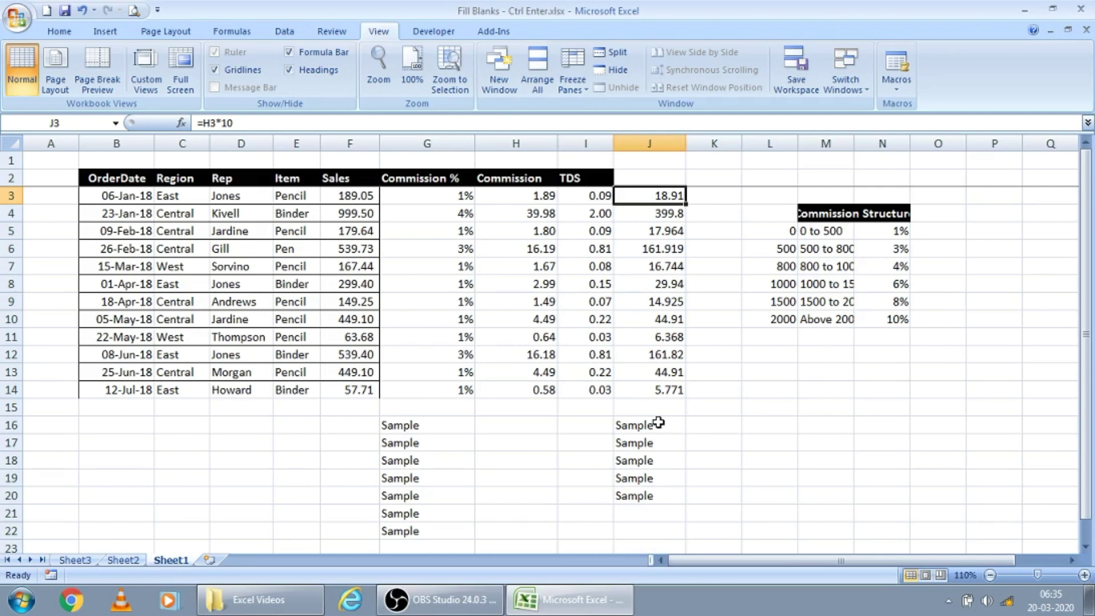
Step: Select the filled cells J3:J14 and format them as numbers with two decimal places
key(ctrl+shift+Down)
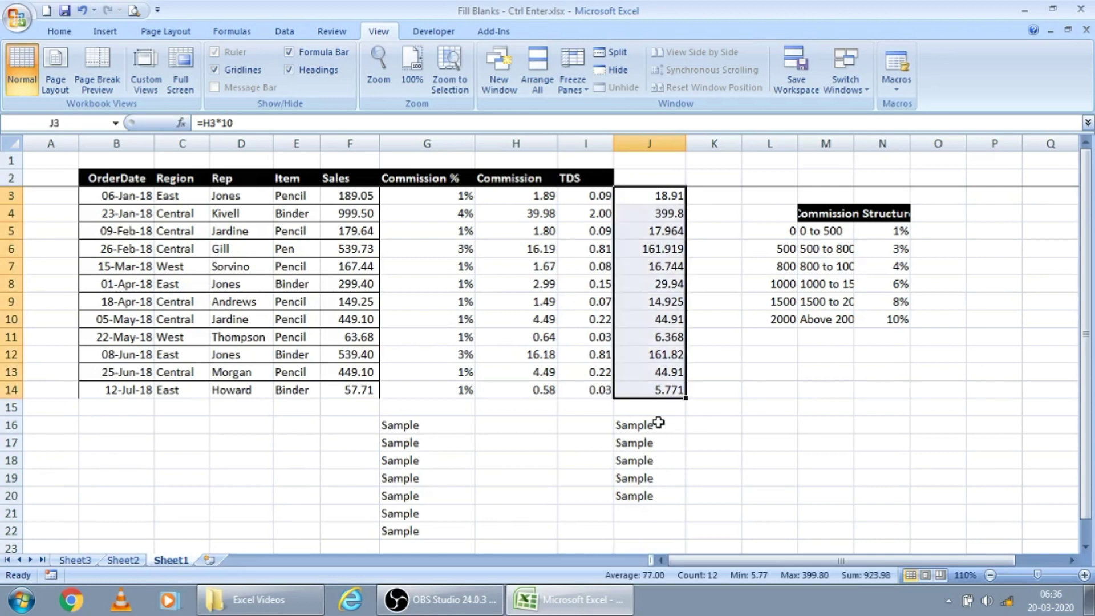
key(ctrl+shift+1)
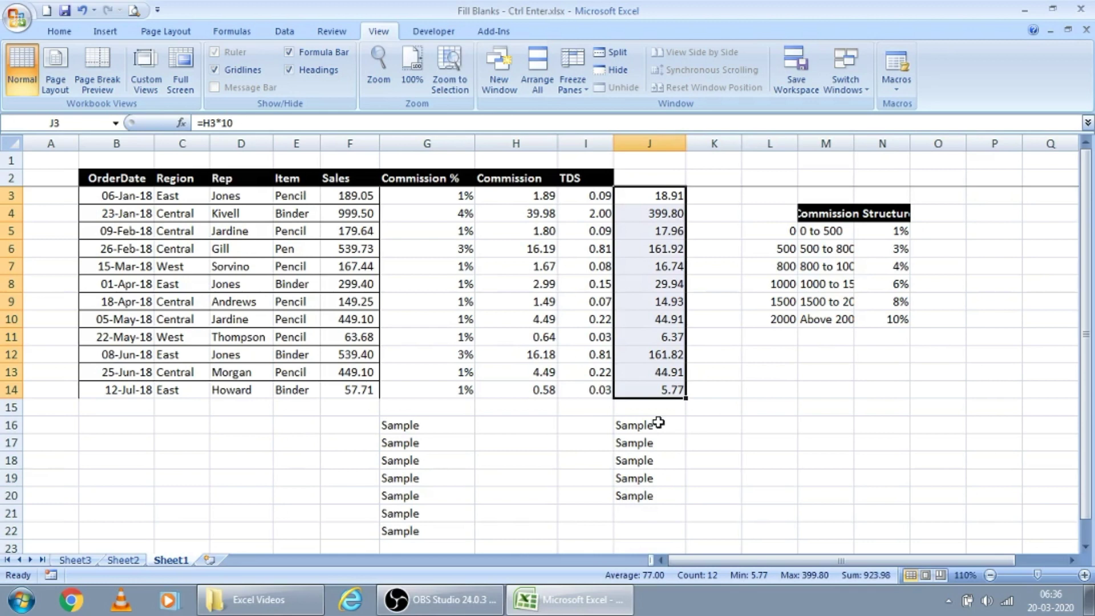
Step: Switch to Sheet2 to review the notes on filling cells using Ctrl + Enter
key(ctrl+Page_Up)
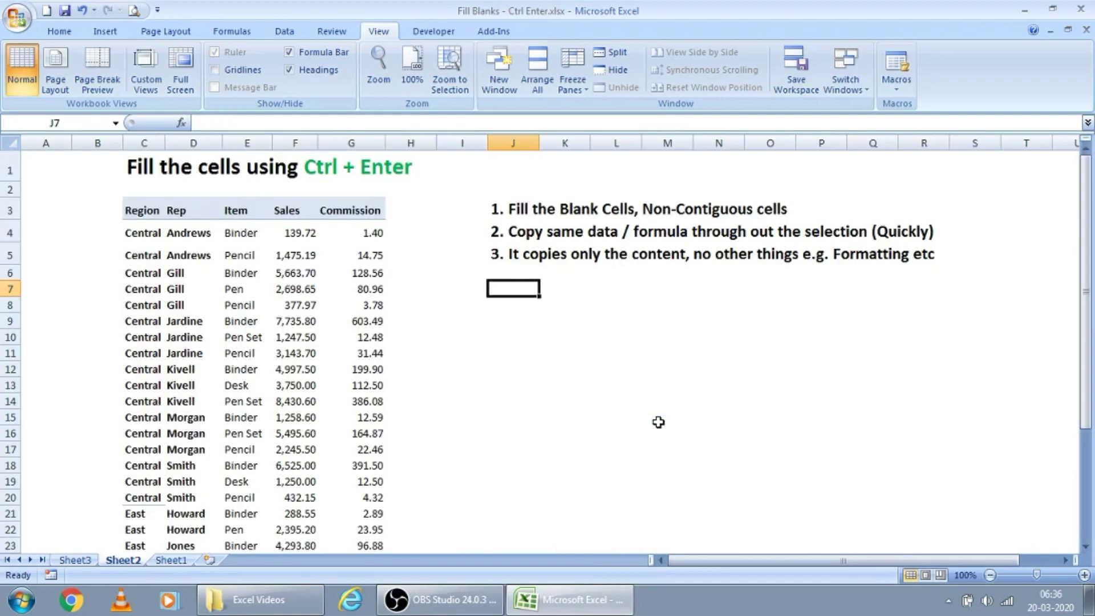